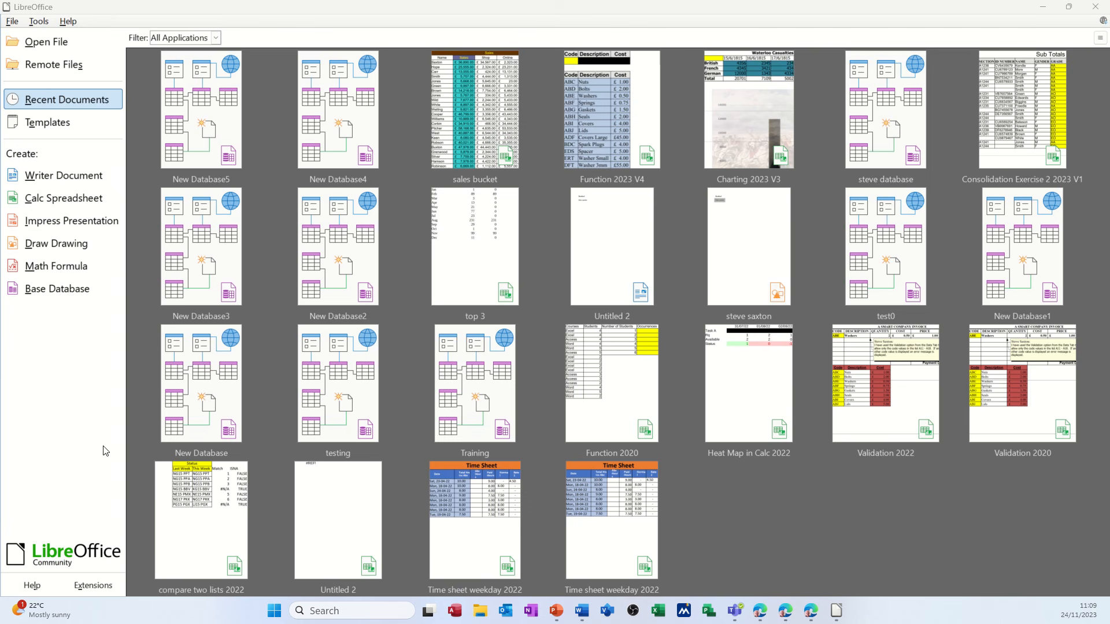
- Launch the Database Wizard from Base Database in the Start Center
left_click(43, 297)
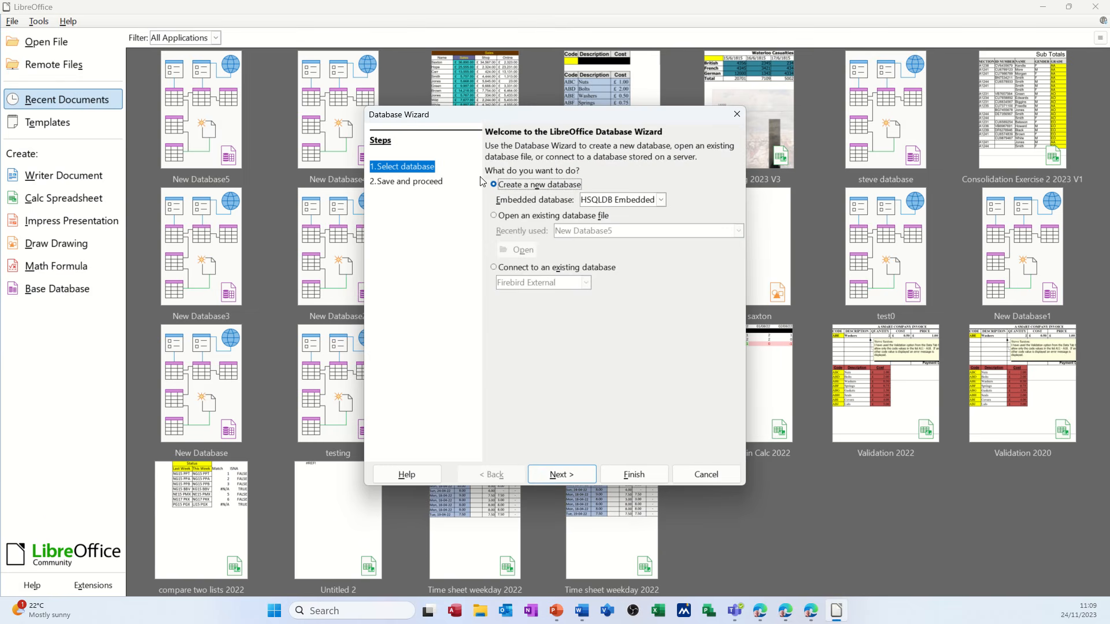
- Create a new embedded database with the wizard and save it as 'HR Base'
left_click_drag(478, 116, 408, 135)
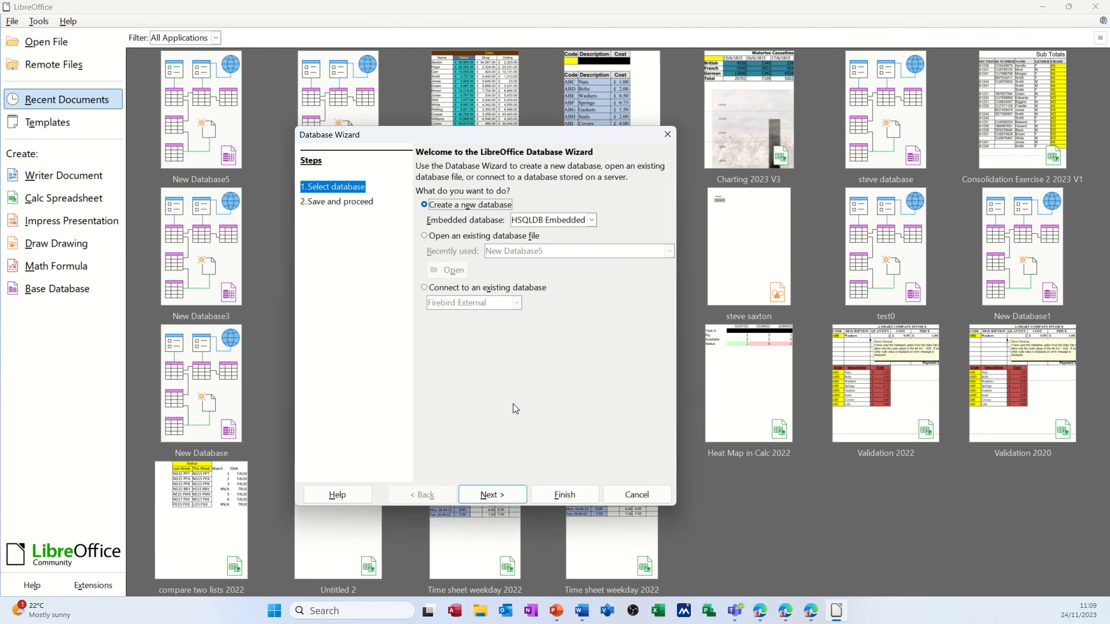
left_click(499, 496)
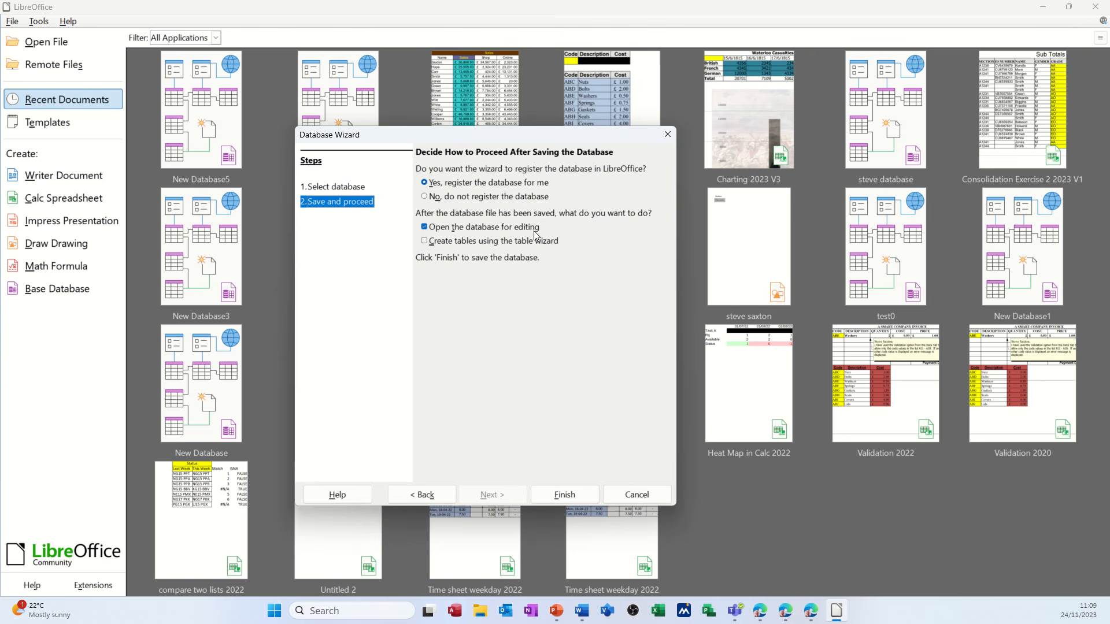
left_click(565, 495)
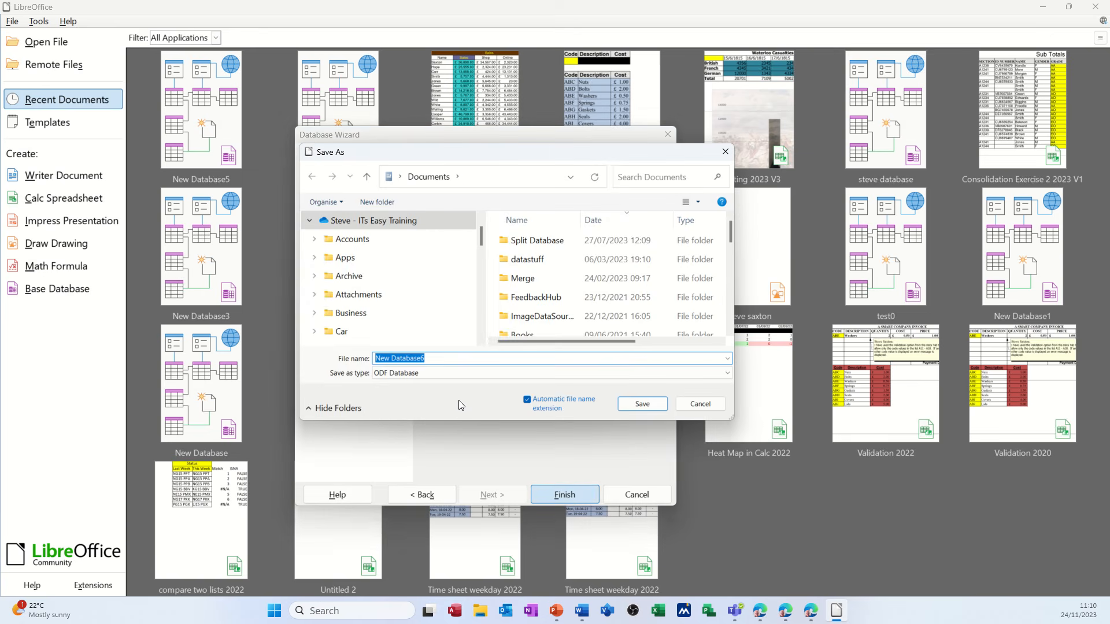
type("HR")
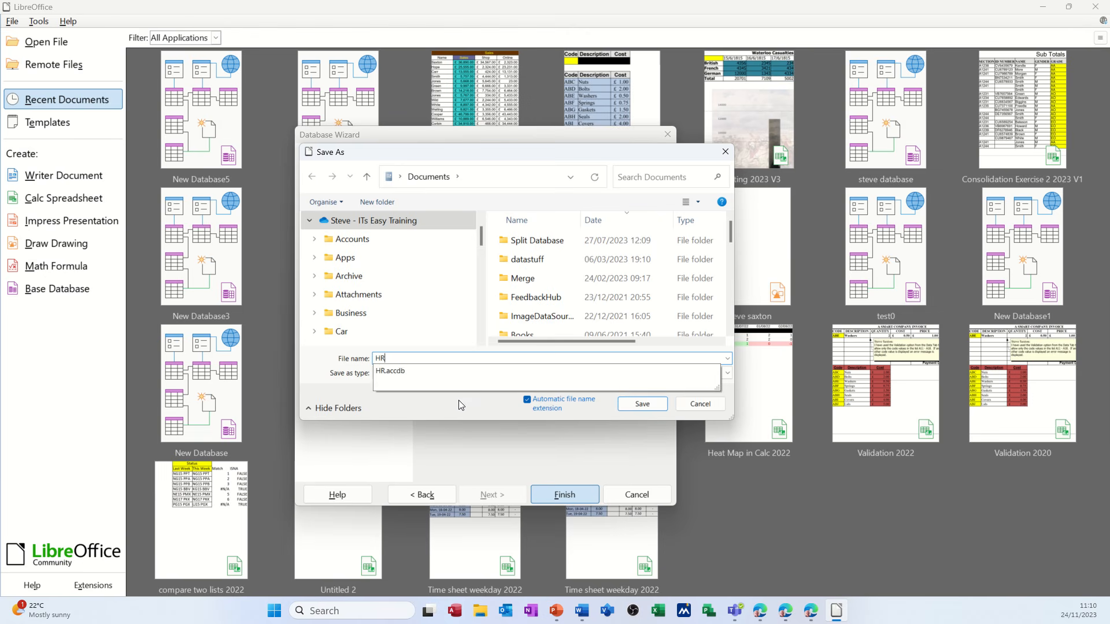
type(" Base")
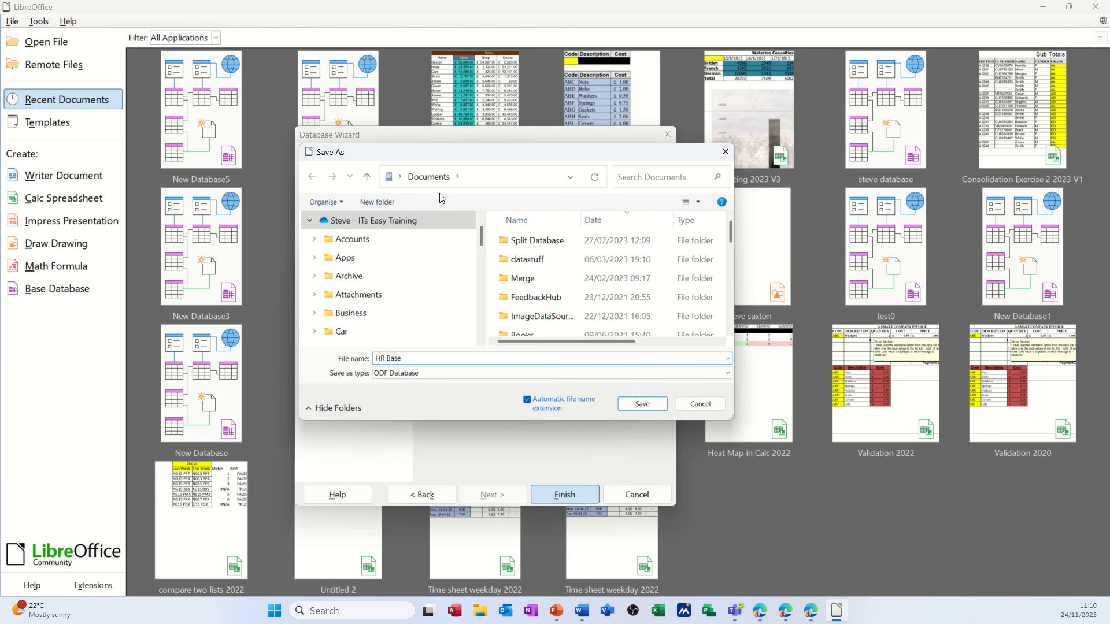
left_click(642, 404)
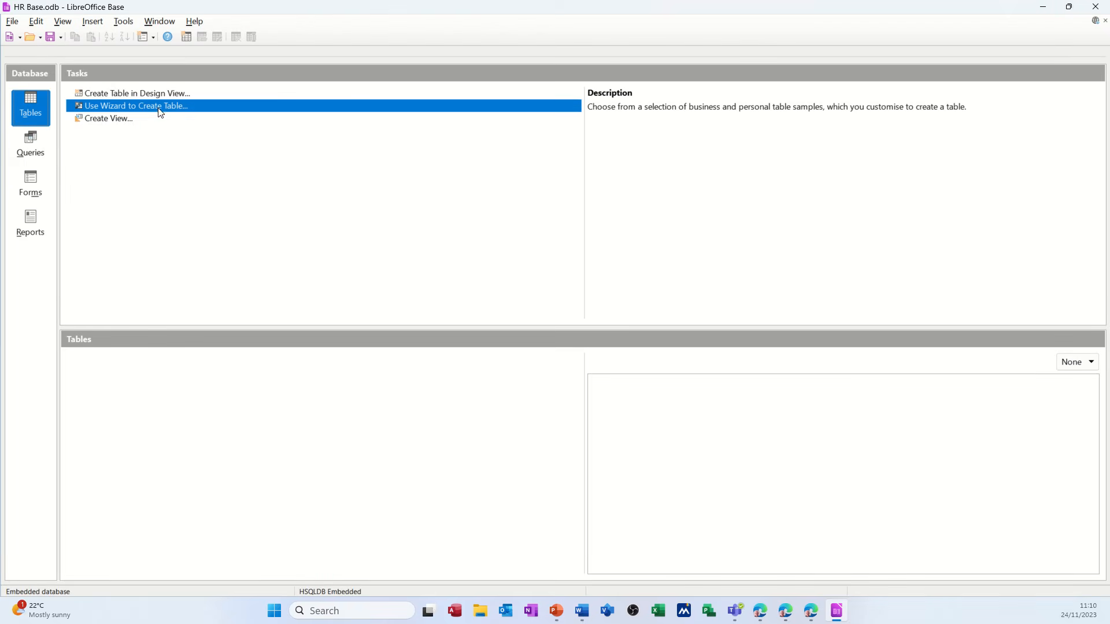
- Open a blank Table Design window for a new table in HR Base
left_click(128, 94)
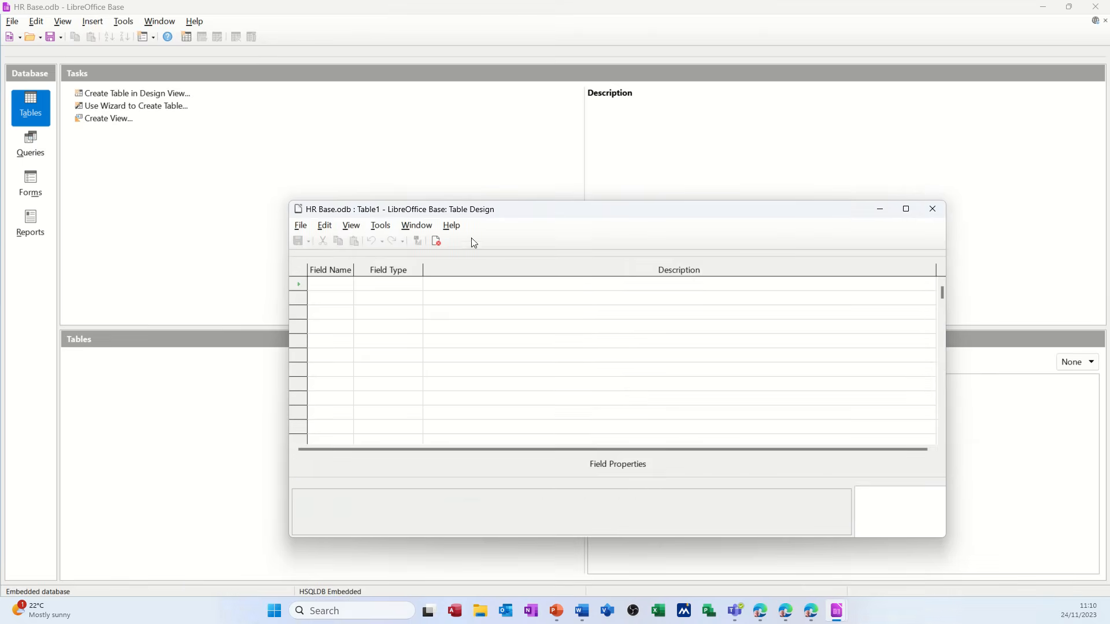
- Add a StaffID field of type Number [NUMERIC]
left_click(331, 283)
type("StaffI")
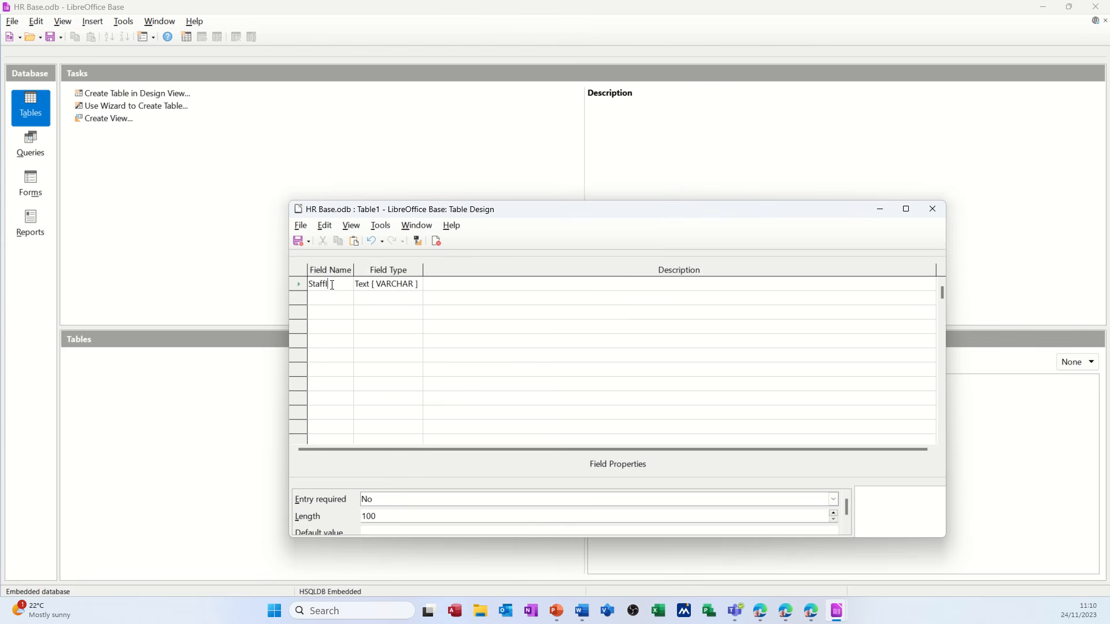
type("D")
key("Tab")
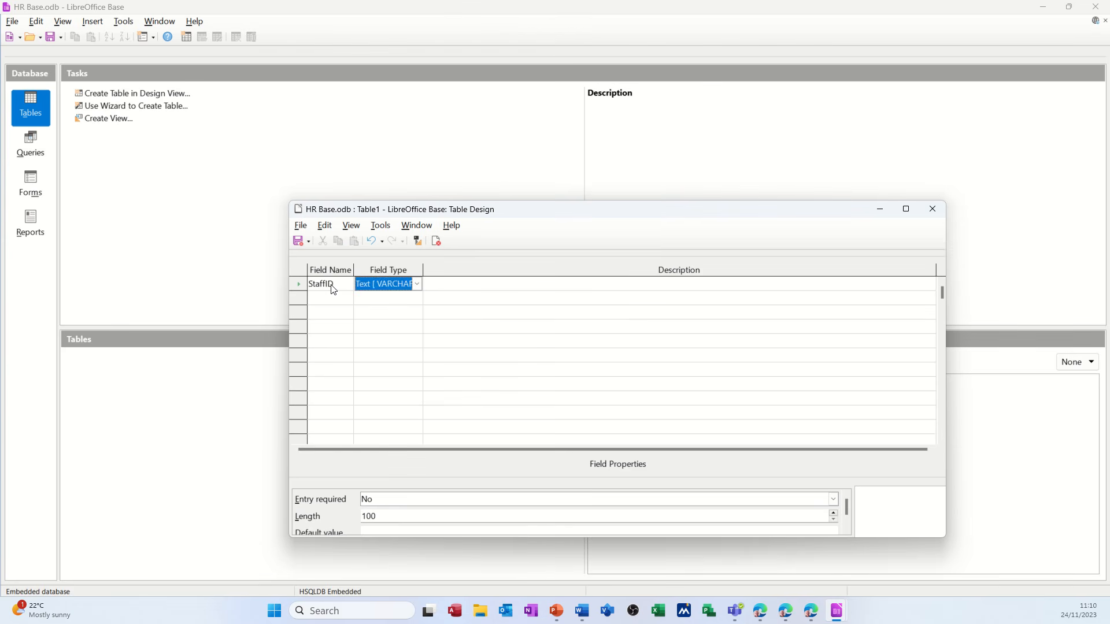
key("n")
left_click(416, 283)
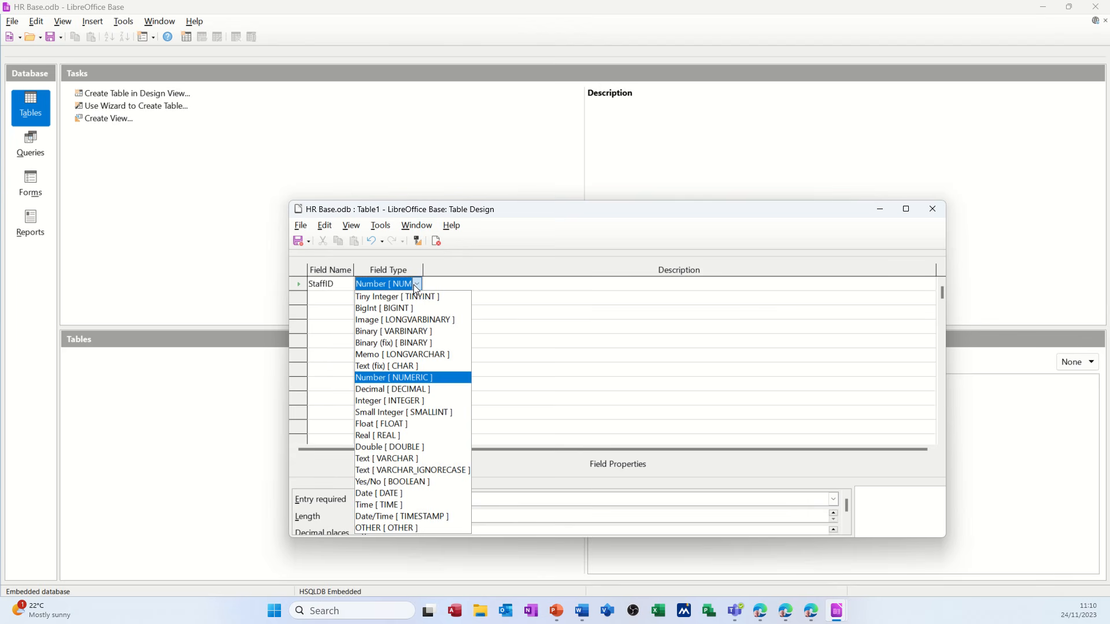
left_click(335, 301)
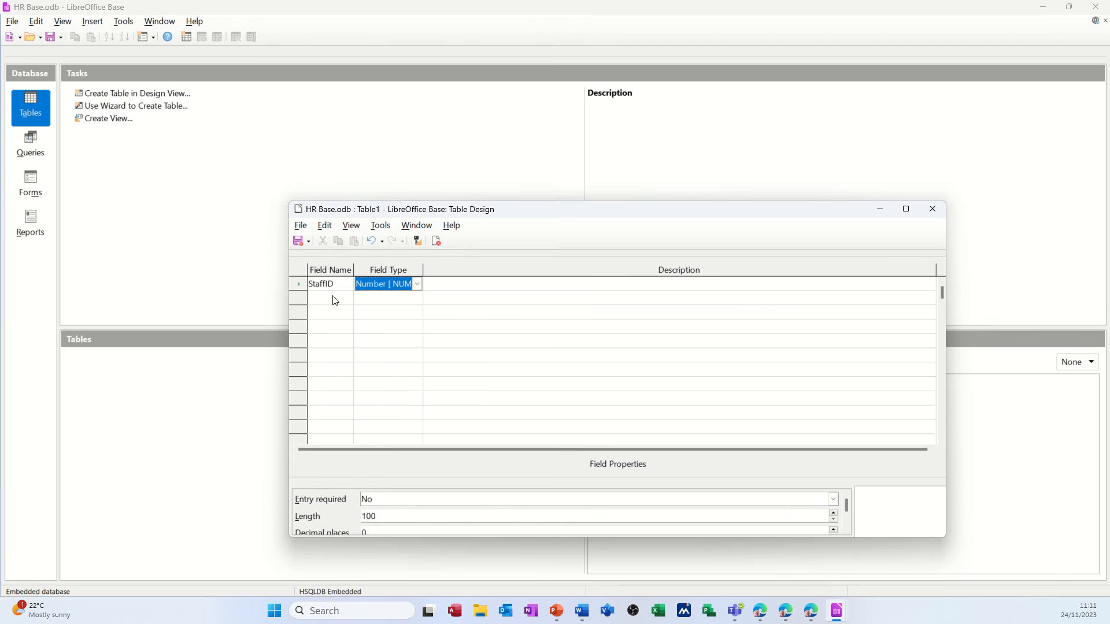
- Add FristName and Surname text fields and make StaffID the primary key
left_click(335, 301)
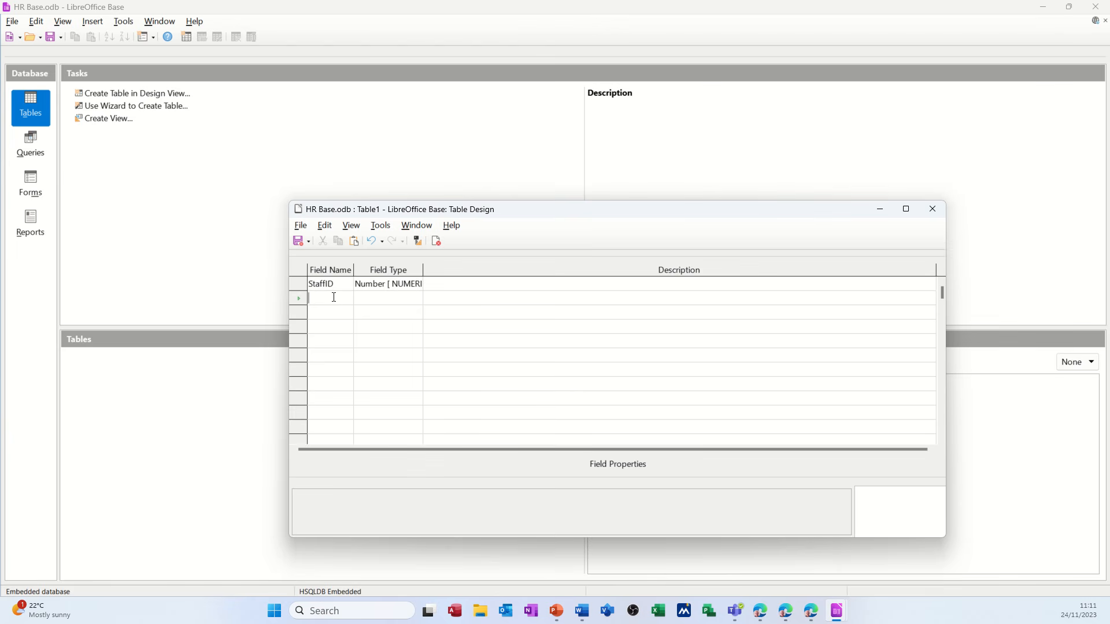
type("Staff")
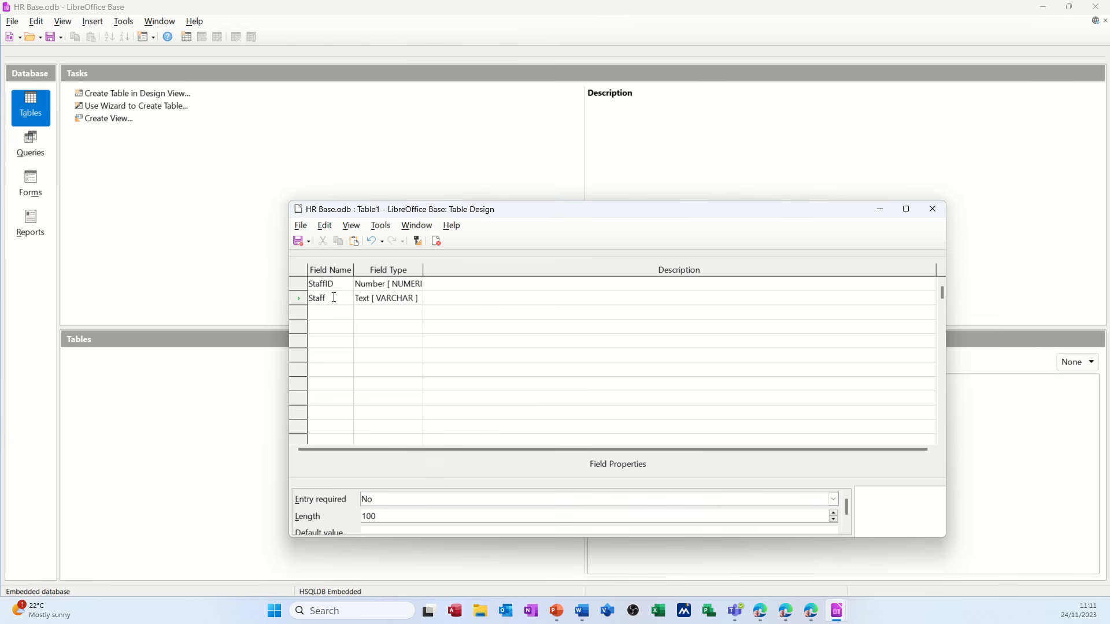
key("BackSpace")
key("BackSpace")
key("BackSpace")
key("BackSpace")
key("BackSpace")
type("FristName")
key("Tab")
left_click(333, 313)
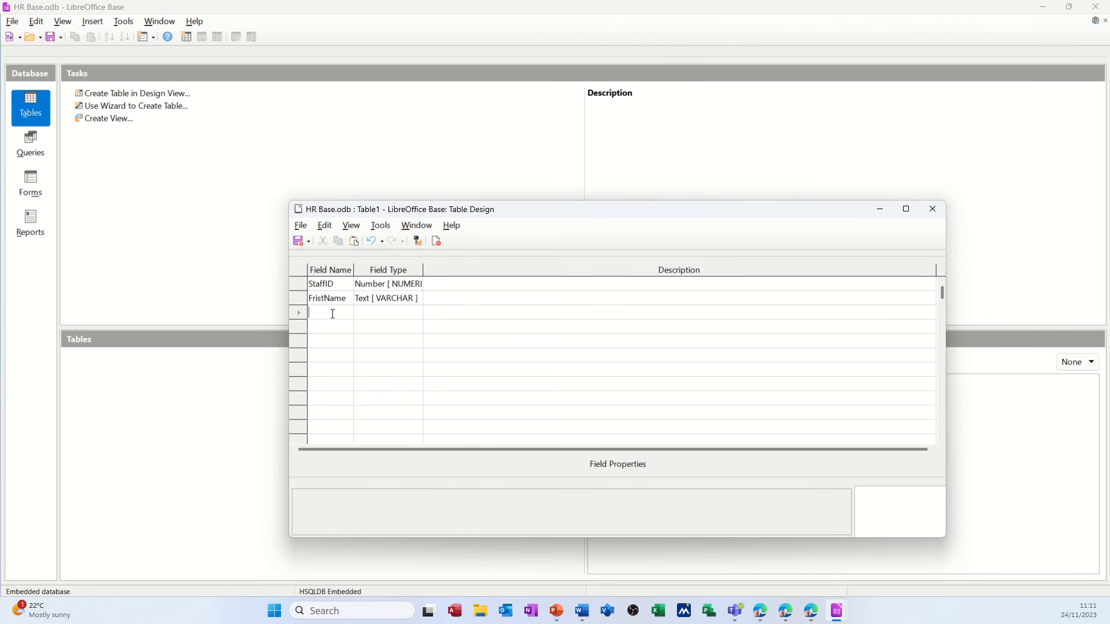
type("Surname")
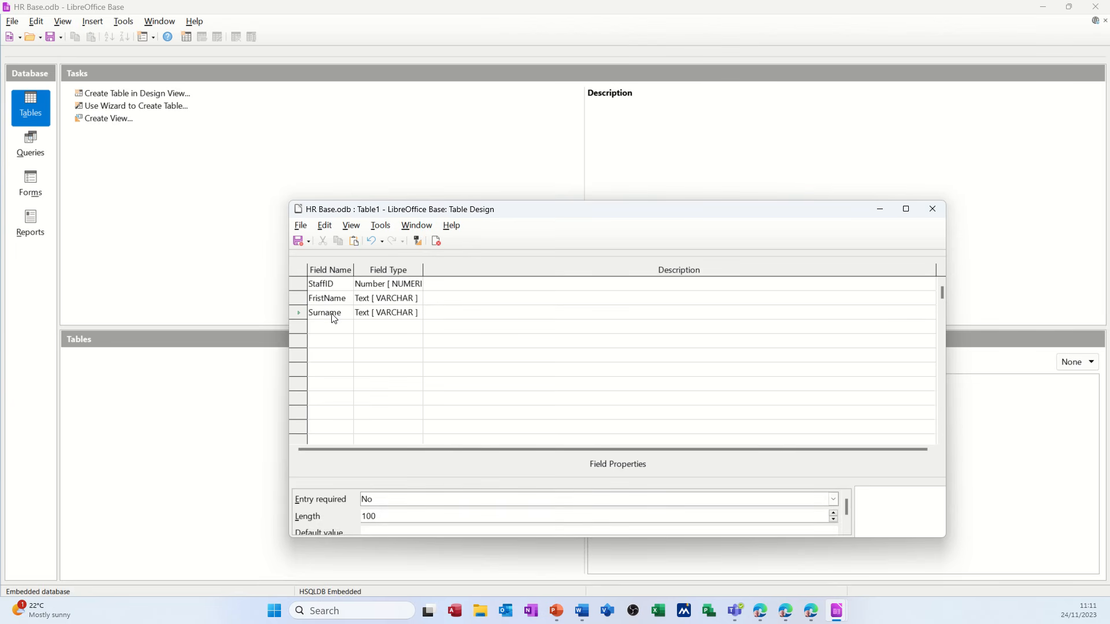
key("Tab")
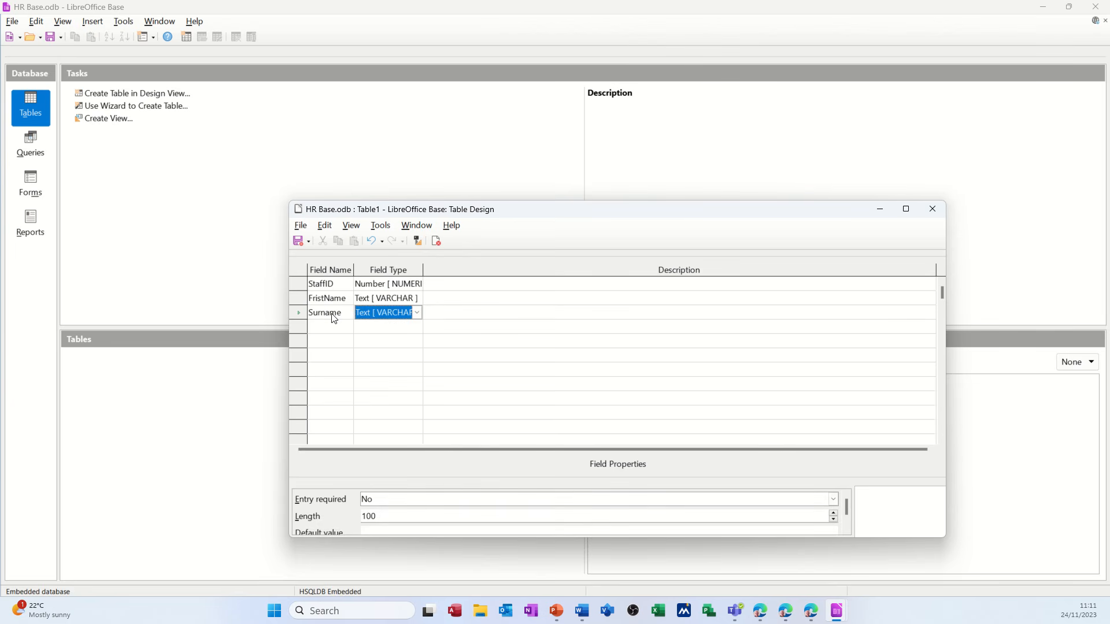
left_click(323, 328)
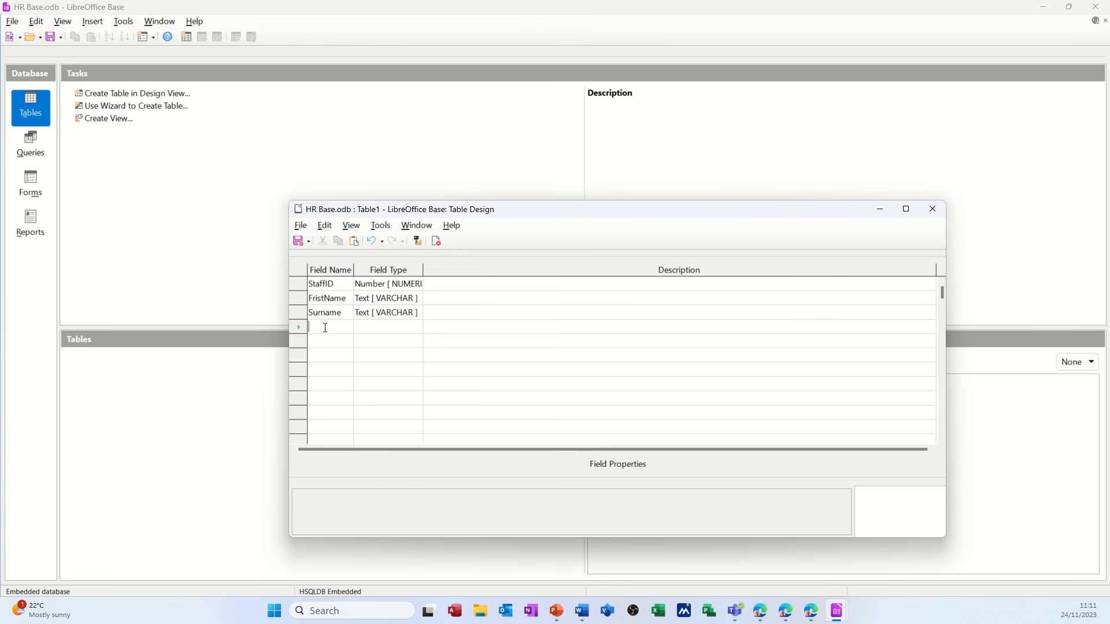
right_click(300, 288)
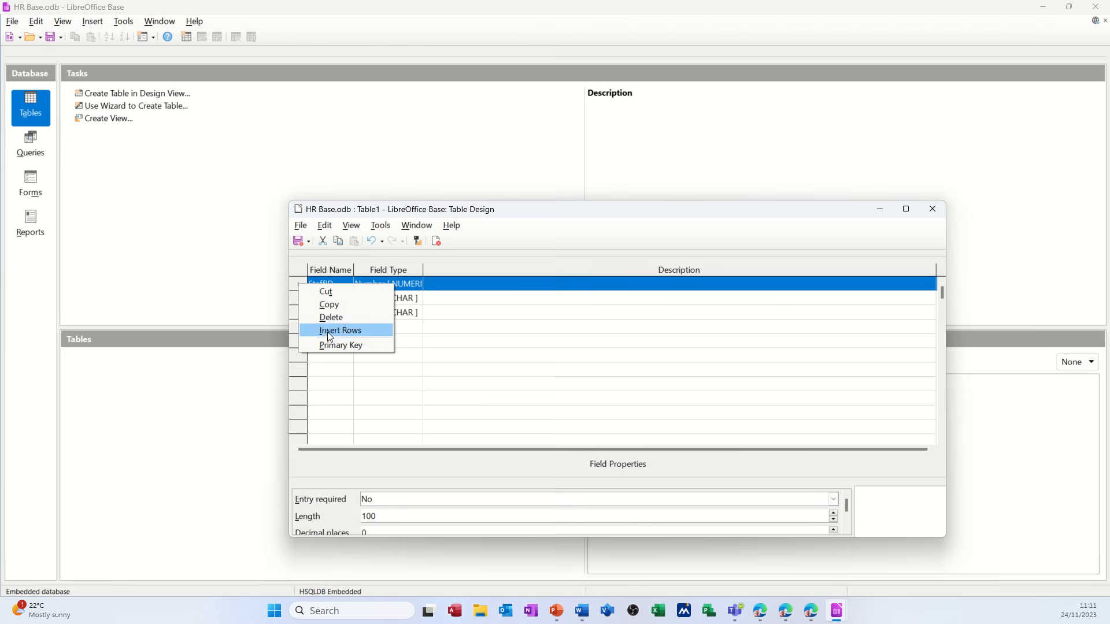
left_click(331, 348)
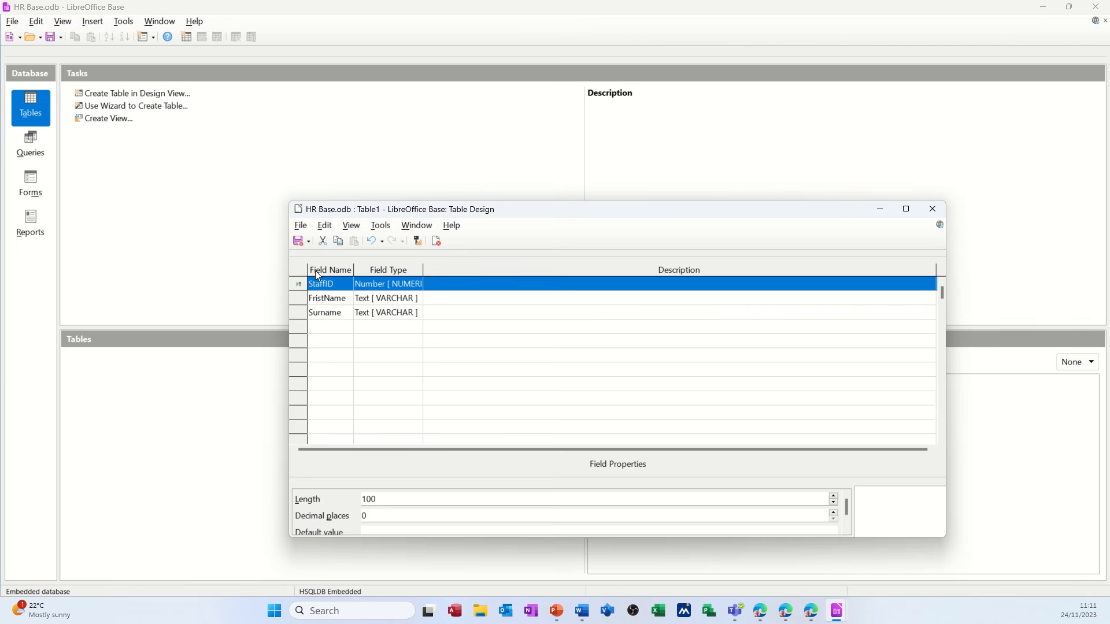
- Save the table as TblStaff and close its design window
left_click(298, 242)
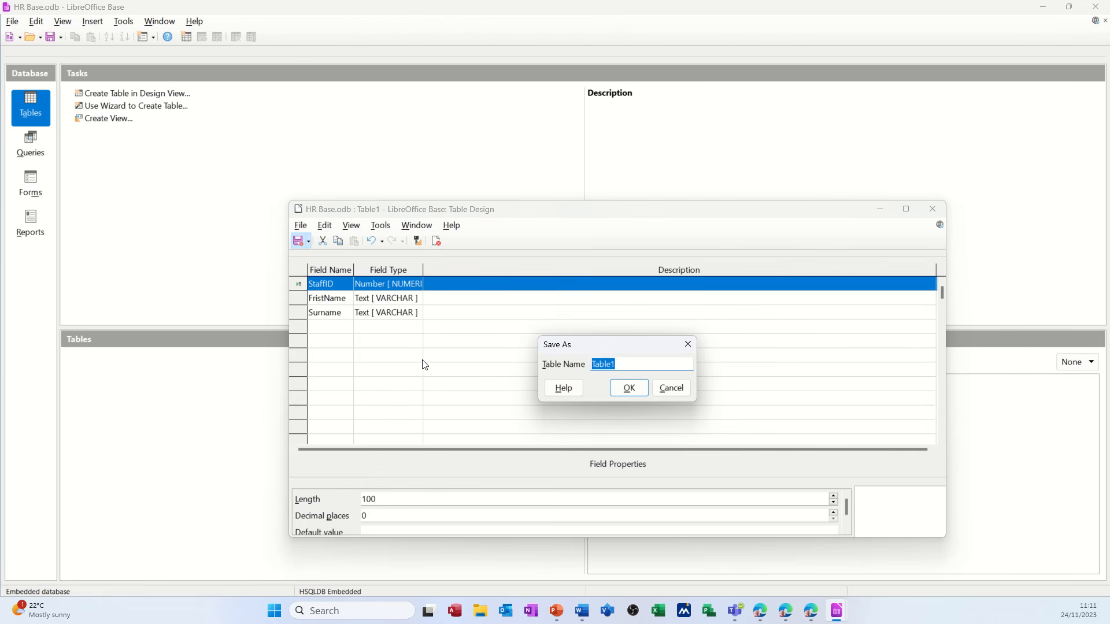
type("TblStaff")
left_click(629, 389)
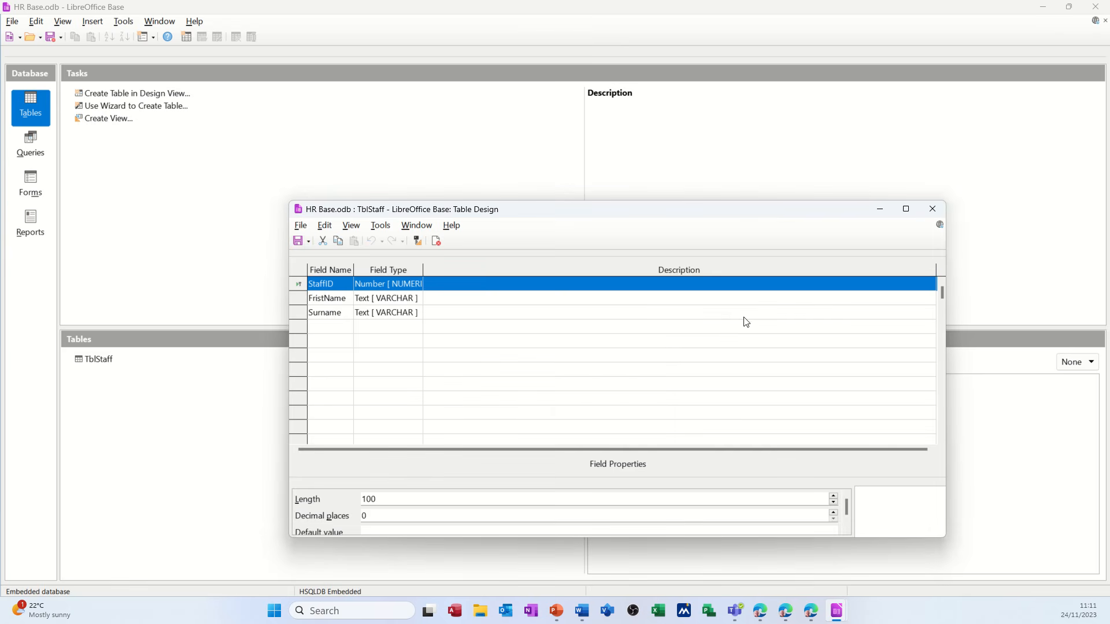
left_click(933, 209)
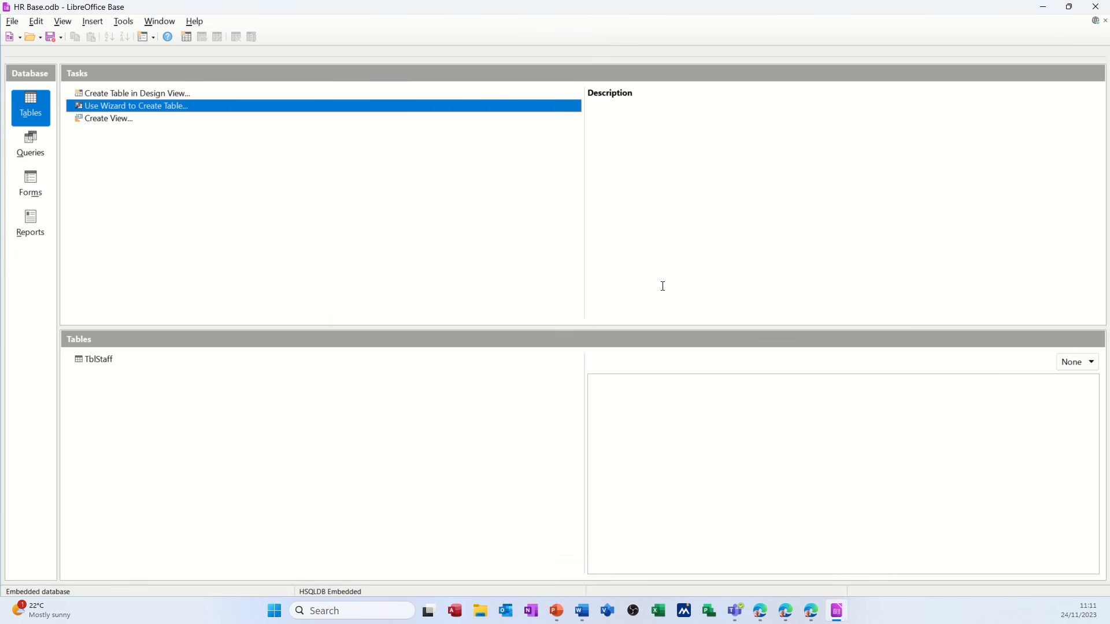
- Enter three staff records with StaffIDs 1, 2 and 3, each with a first name and surname
left_click(95, 365)
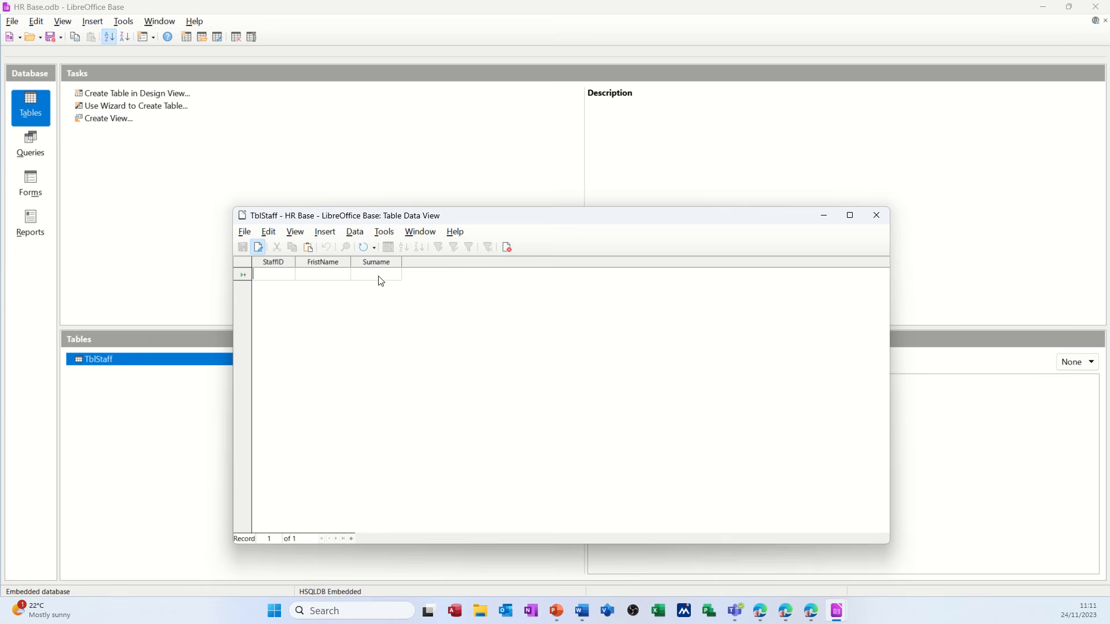
type("1")
left_click(337, 272)
type("Steve")
key("Tab")
type("Saxton")
key("Tab")
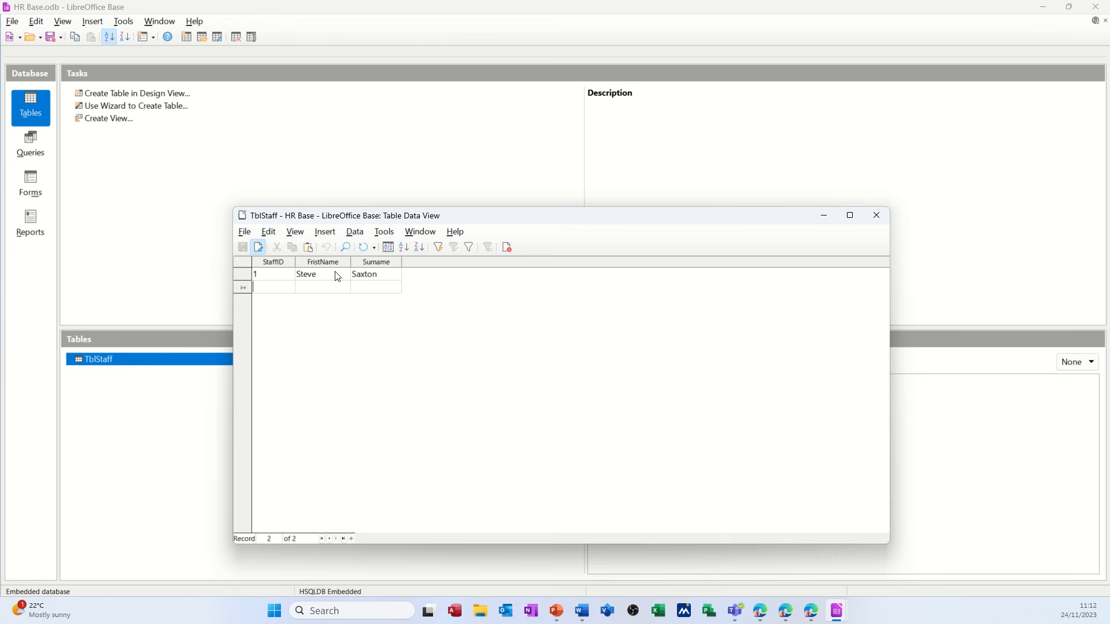
type("2")
type("A")
type("nne")
type("Black")
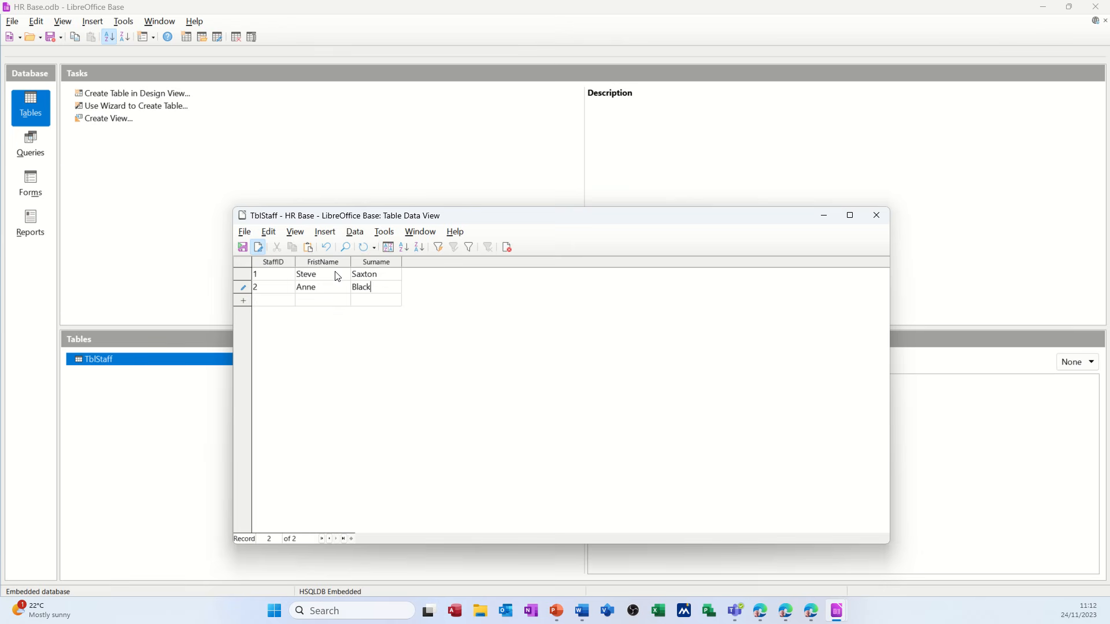
key("Return")
type("3 ")
type("Paul ")
type("Grey")
key("Return")
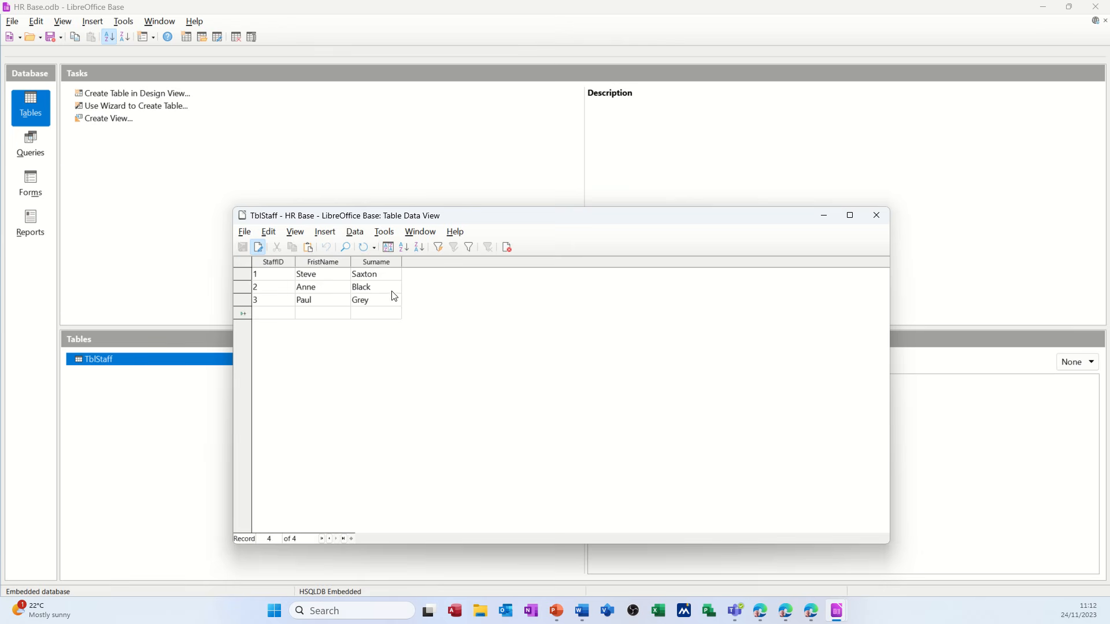
- Close TblStaff, reopen it to check the records, and close it again
left_click(876, 216)
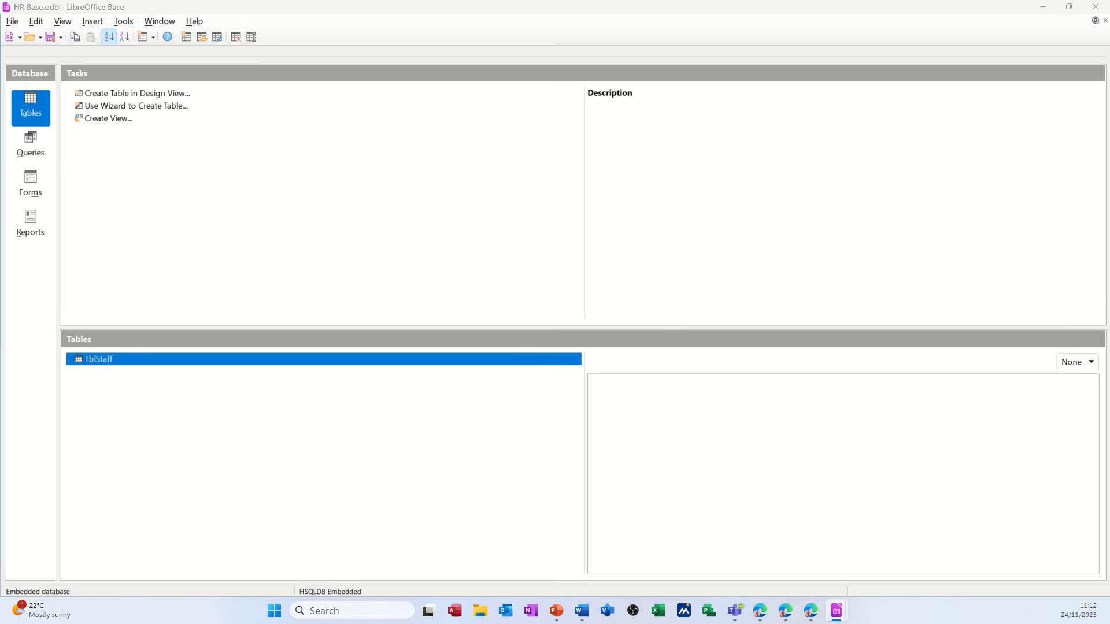
left_click_drag(488, 500, 476, 186)
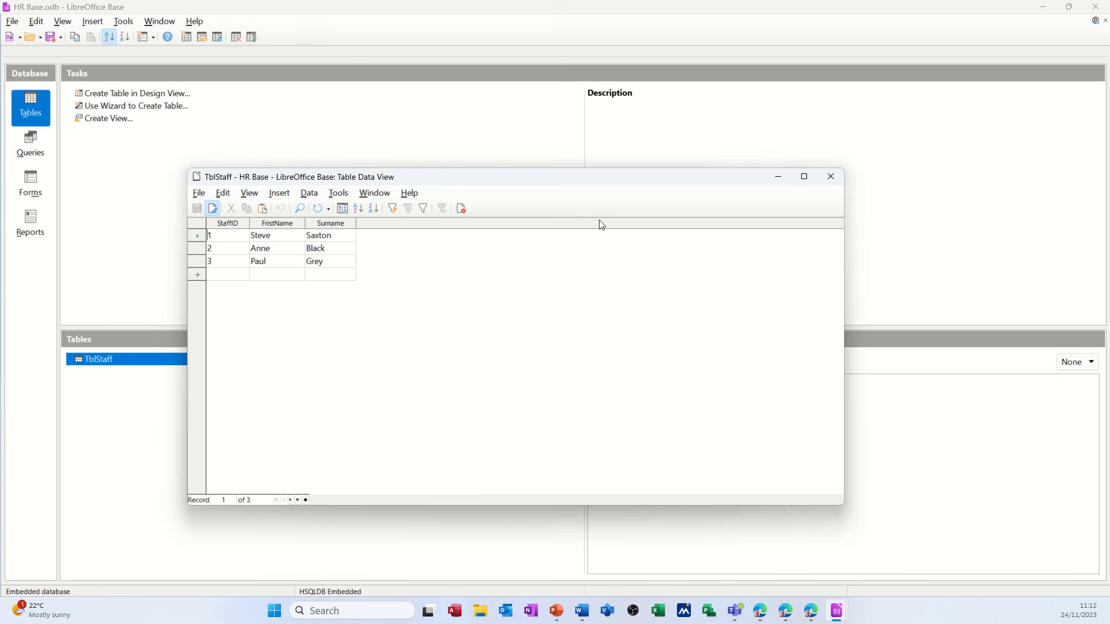
left_click(831, 176)
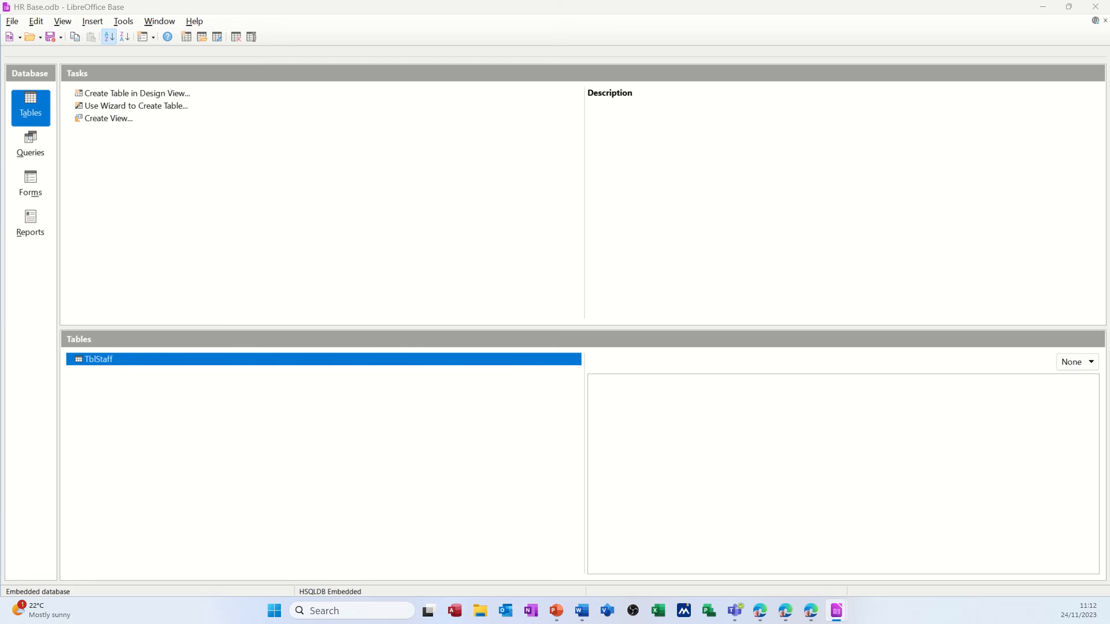
- In a new table design, add CourseID (Number), CourseName, and Level (Number) fields
left_click_drag(480, 560, 429, 242)
left_click(232, 316)
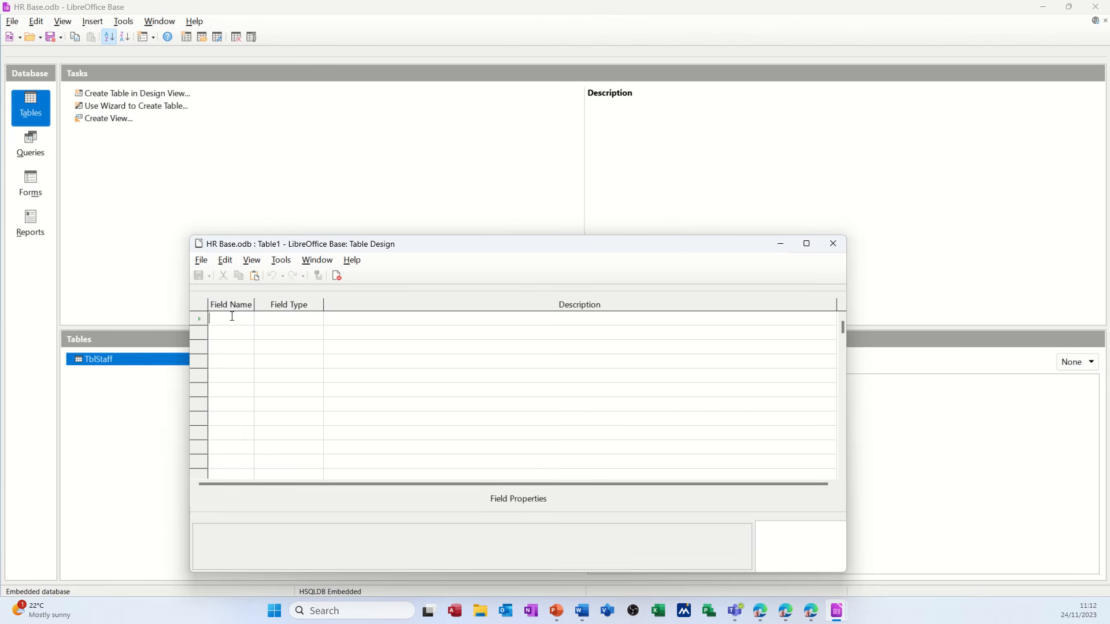
type("Cour")
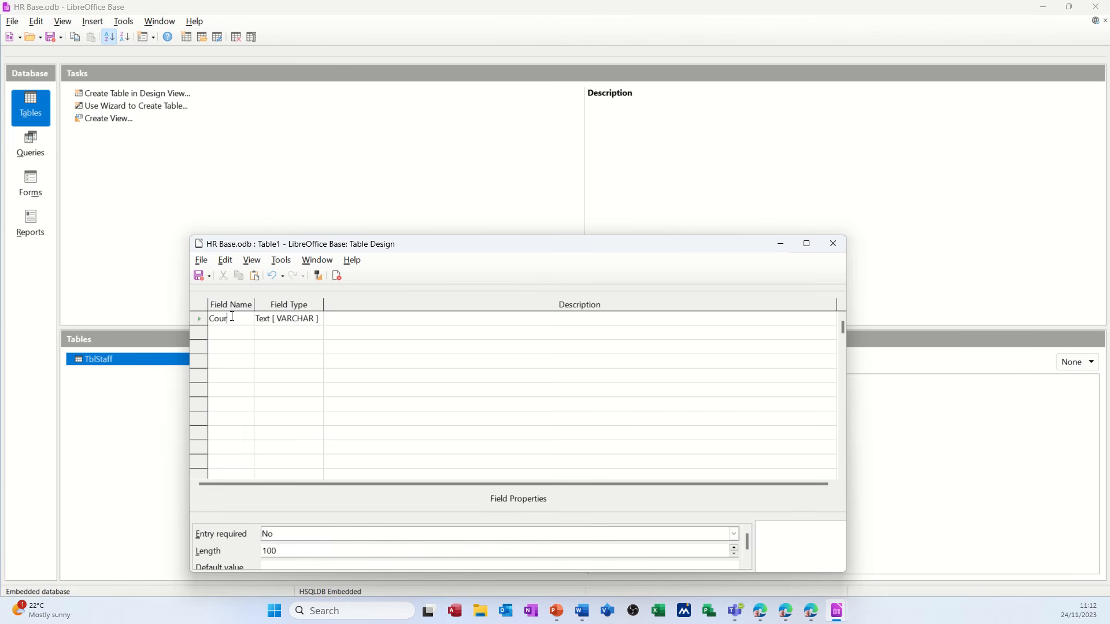
type("seID")
key("Tab")
key("n")
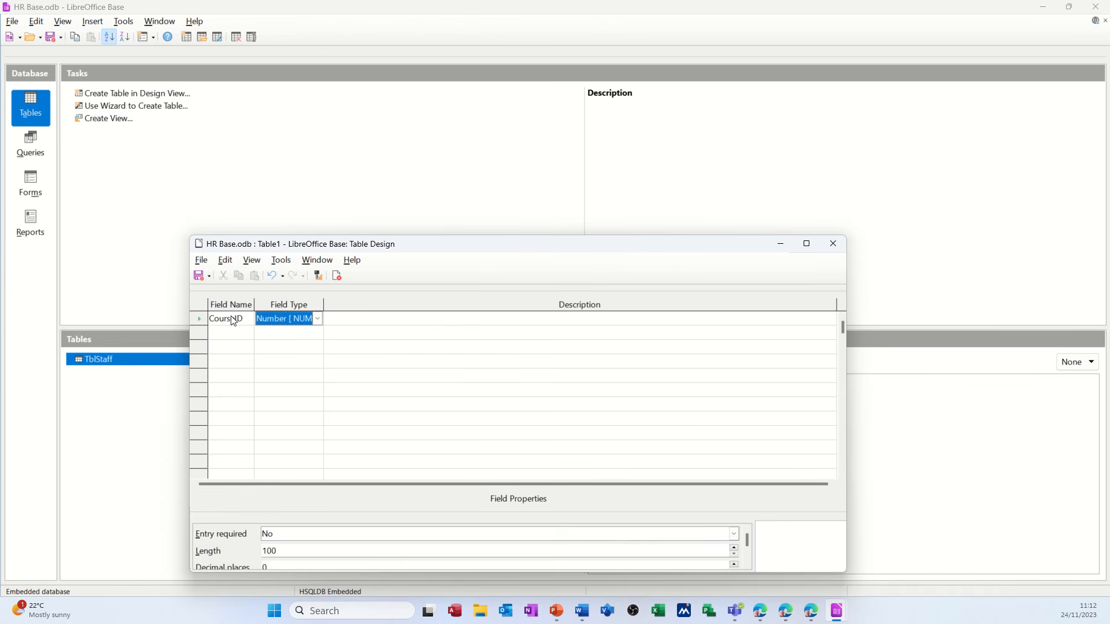
left_click(223, 332)
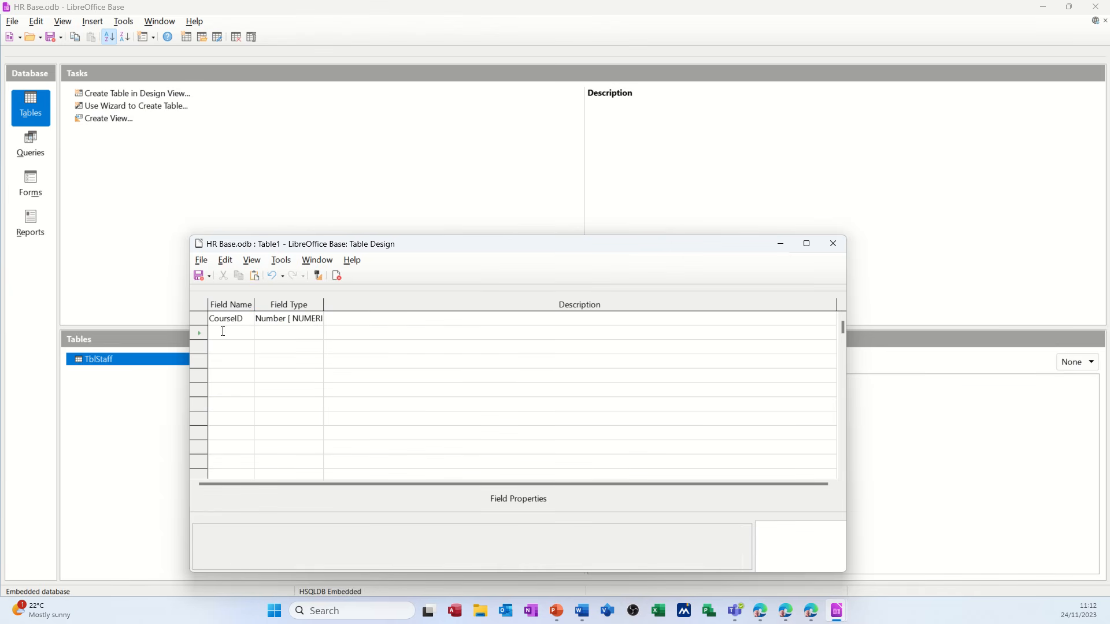
type("Course")
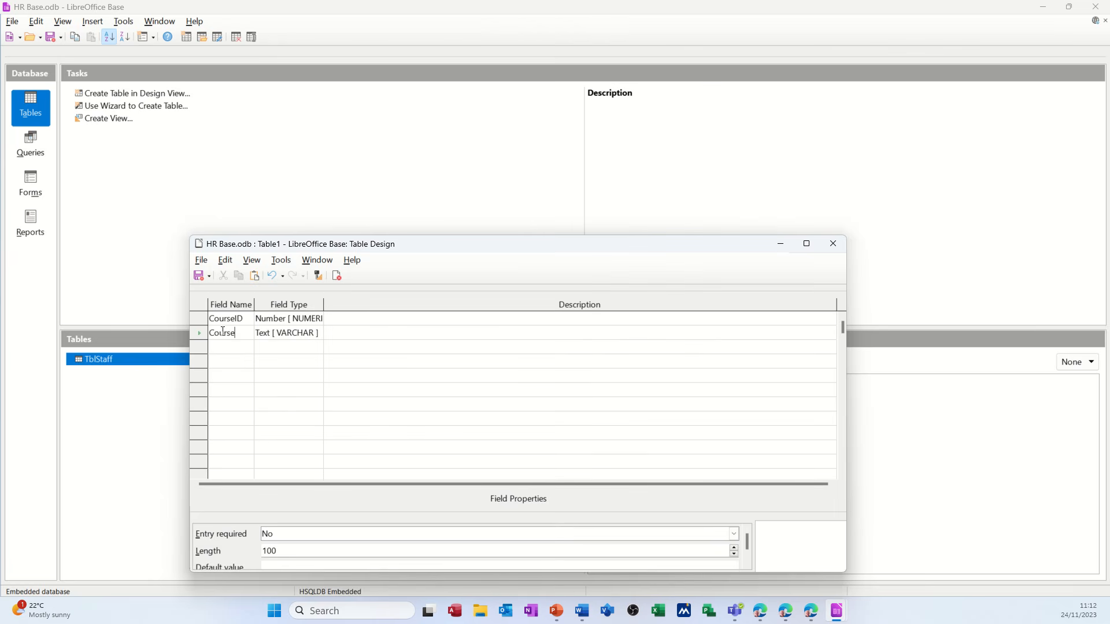
type("Name")
key("Tab")
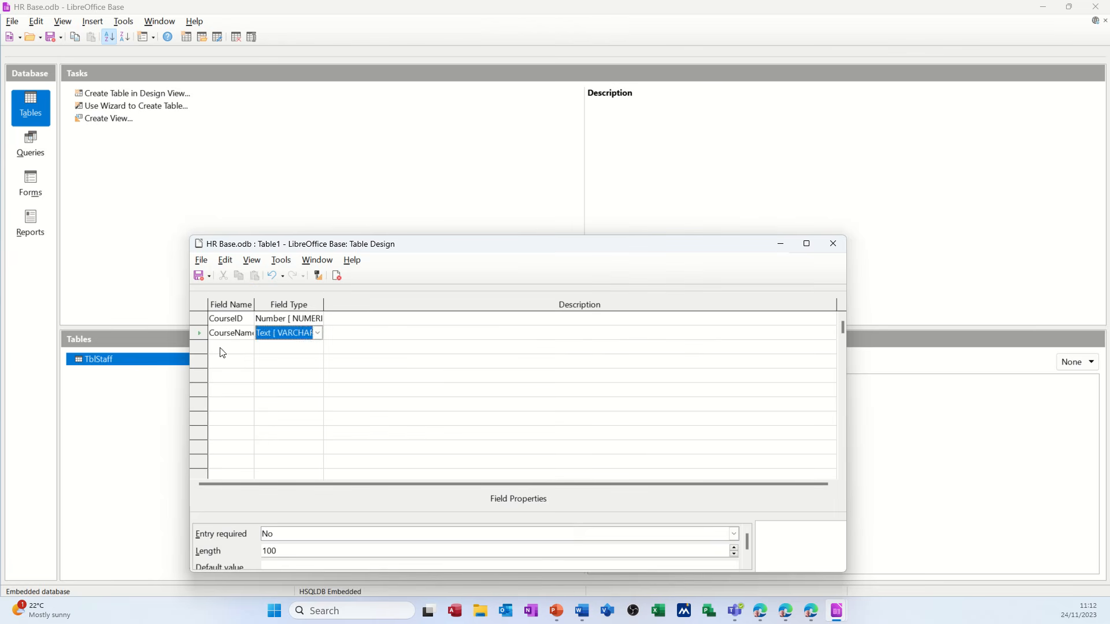
left_click(221, 348)
type("Level")
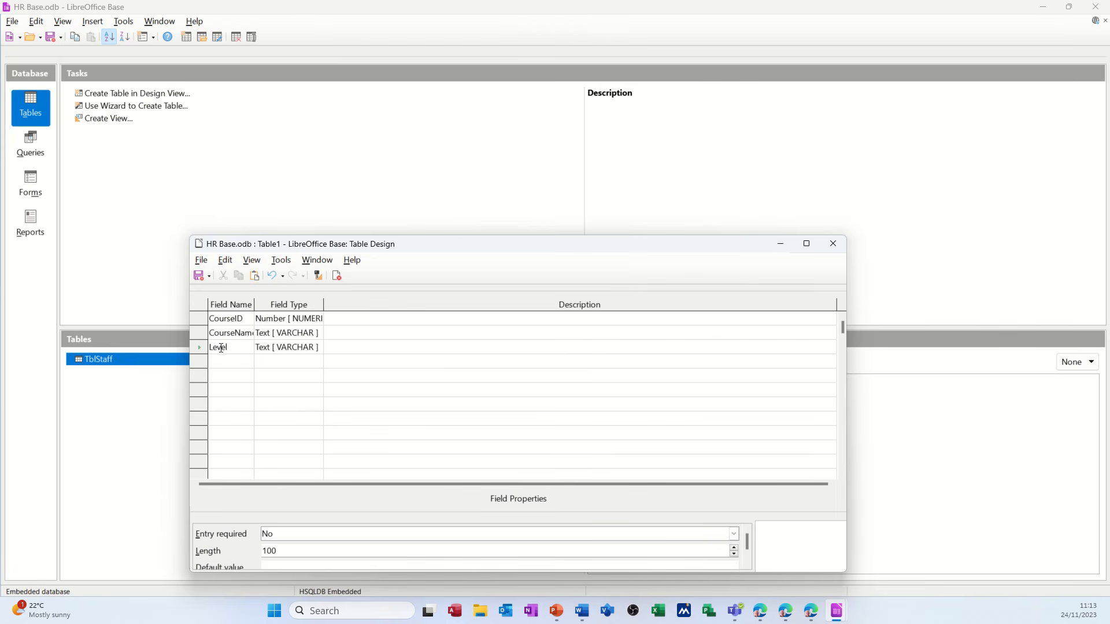
key("Tab")
key("n")
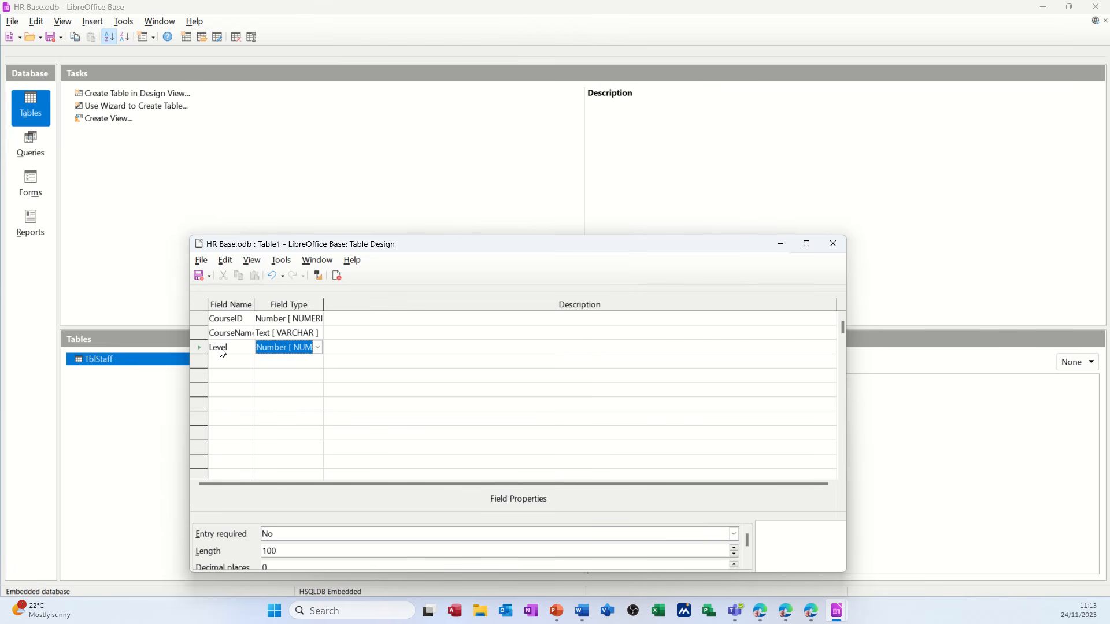
- Add DateOfCourse (Date) and StaffID (Number) fields, and make CourseID the primary key
left_click(221, 362)
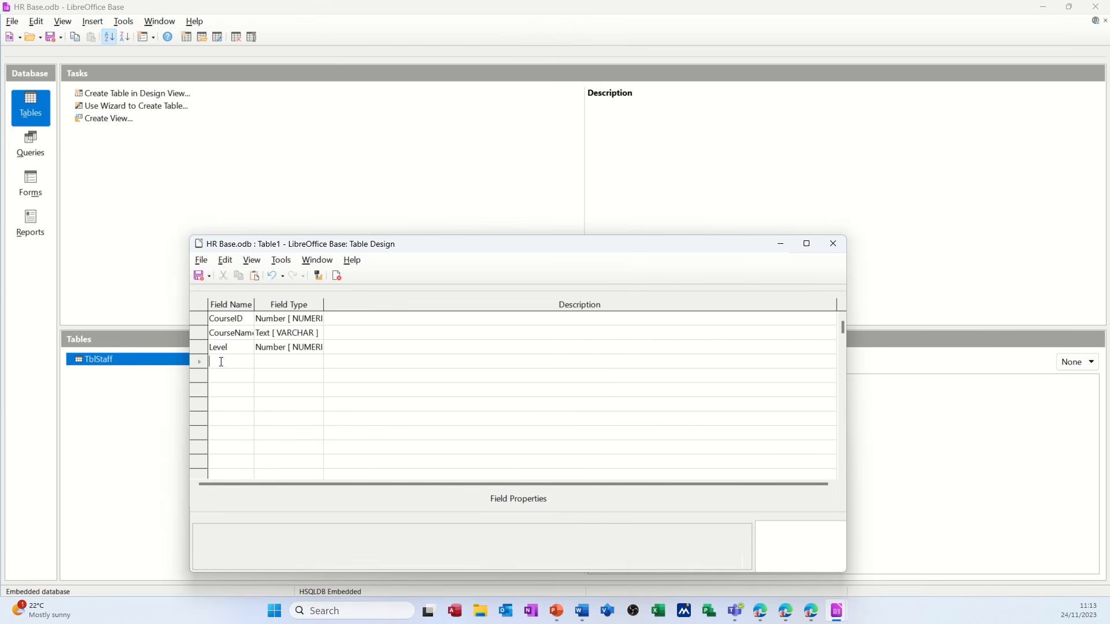
type("Date")
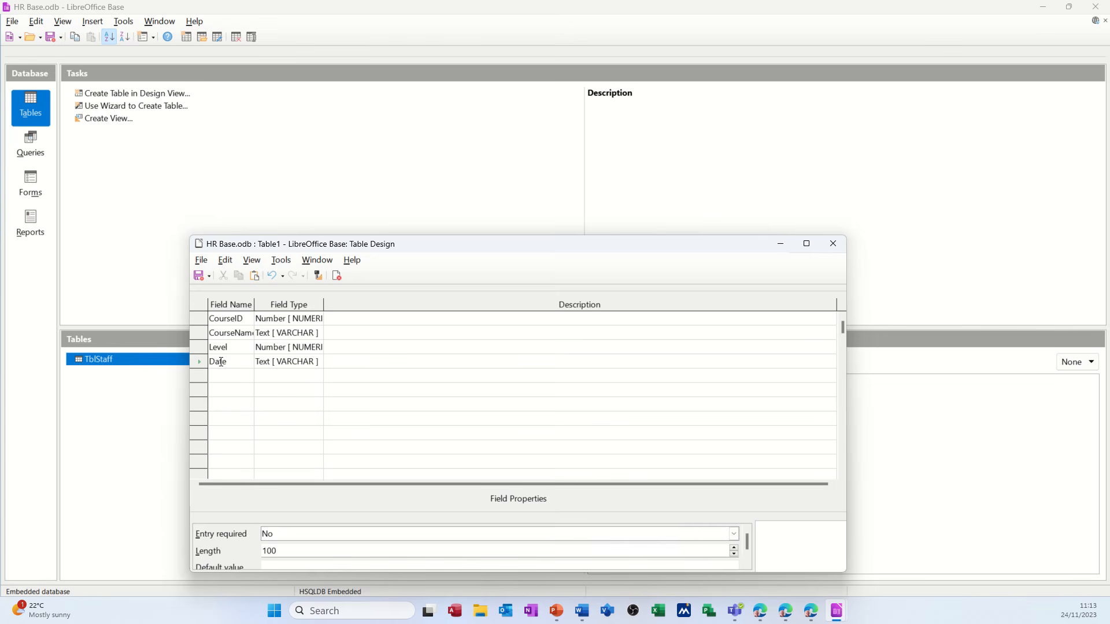
type("OfCourse")
key("Tab")
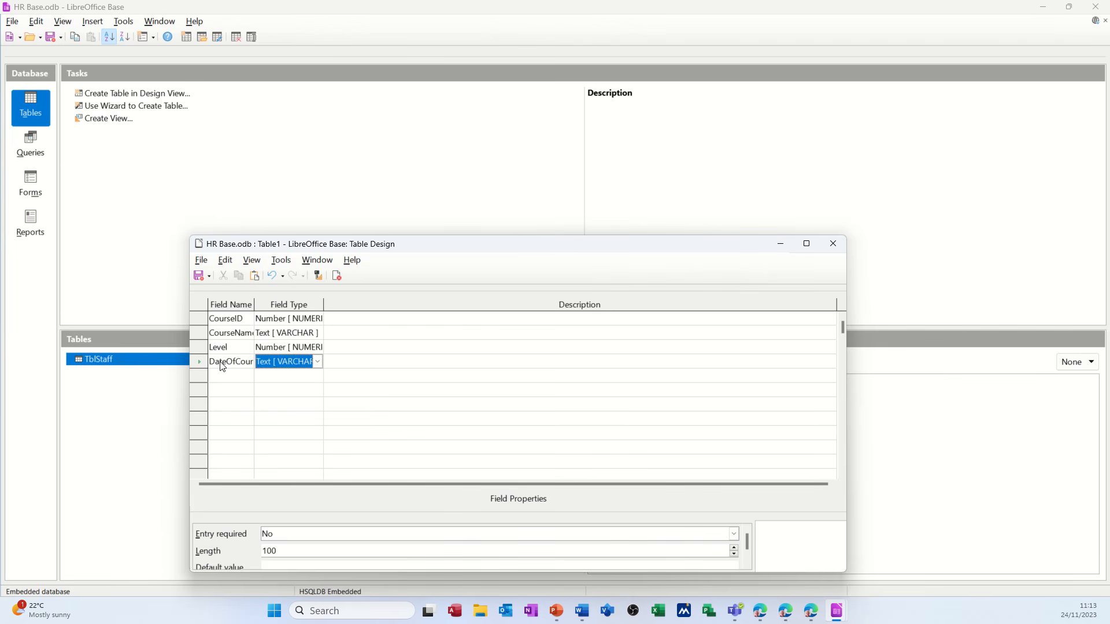
key("d")
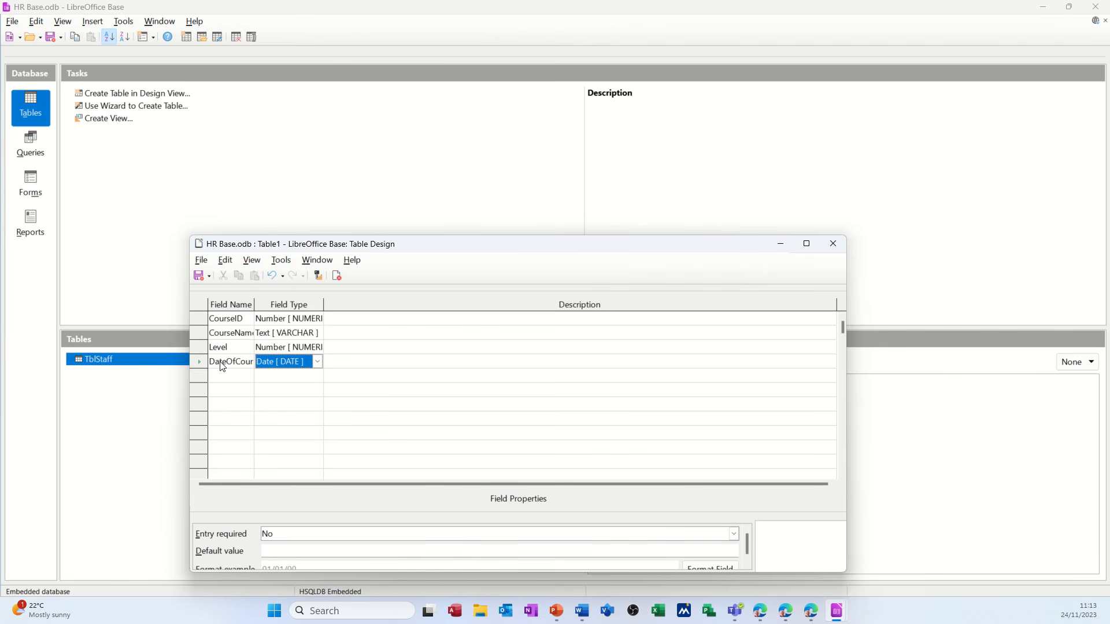
left_click(226, 379)
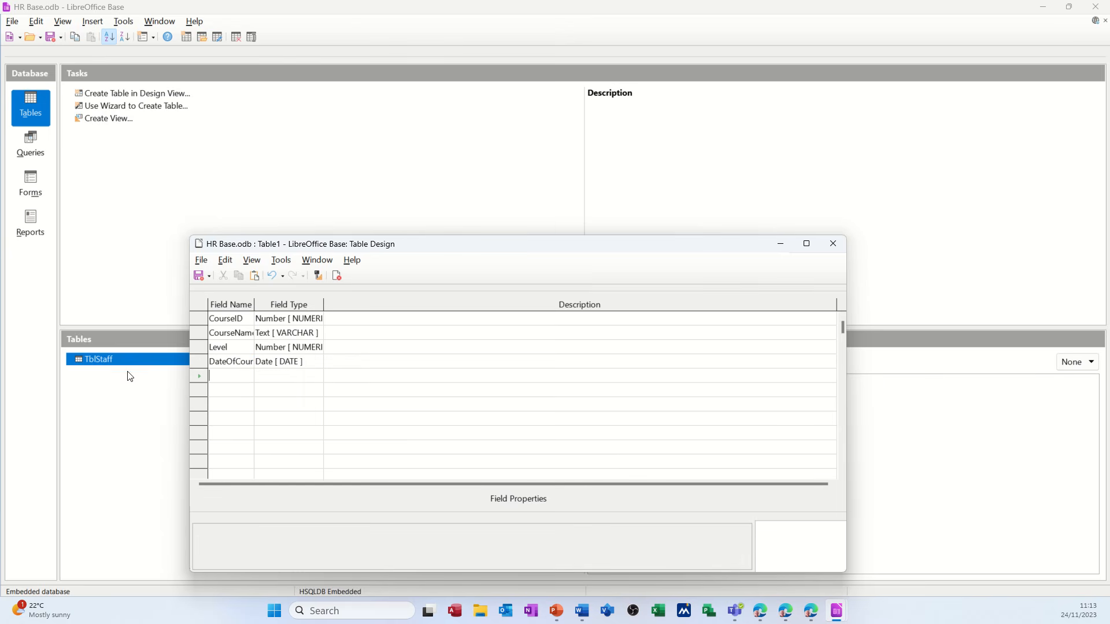
type("S")
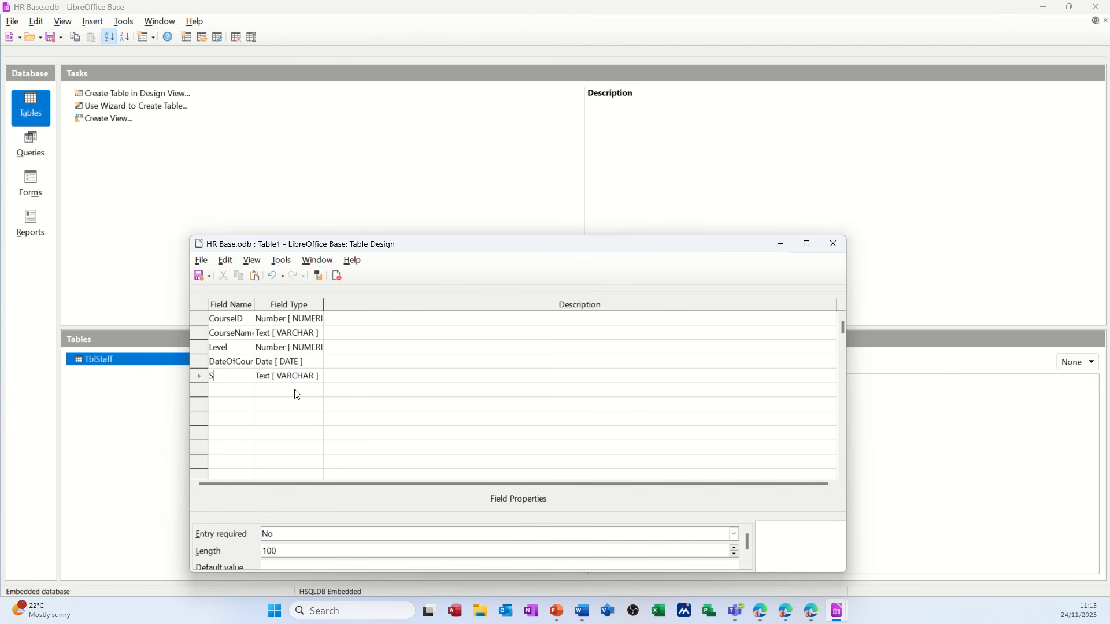
type("taffID")
key("Tab")
key("n")
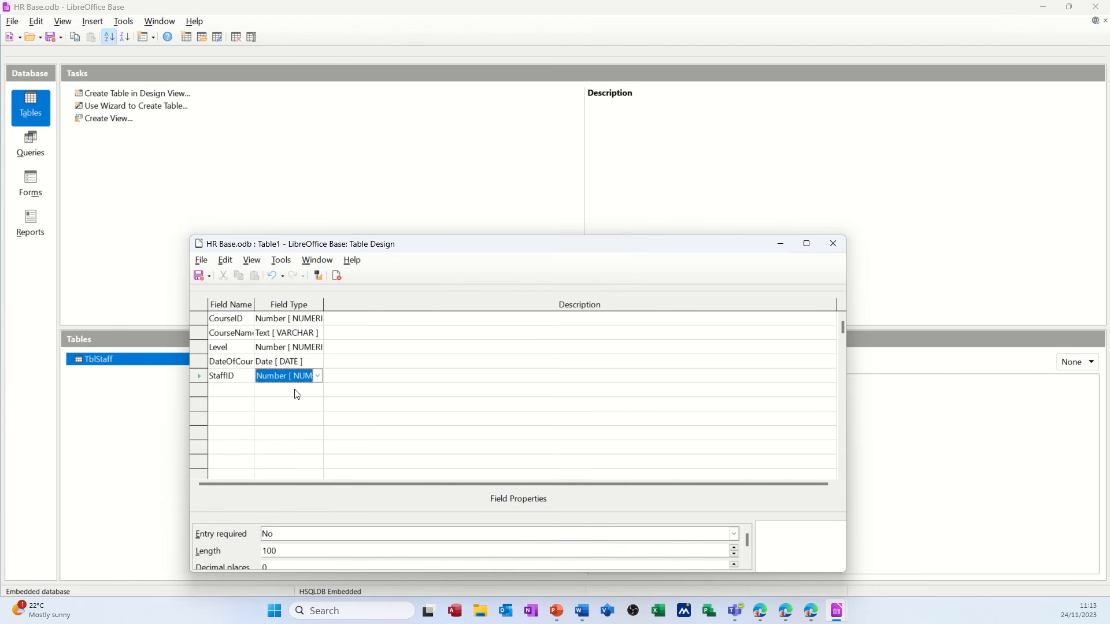
left_click(296, 395)
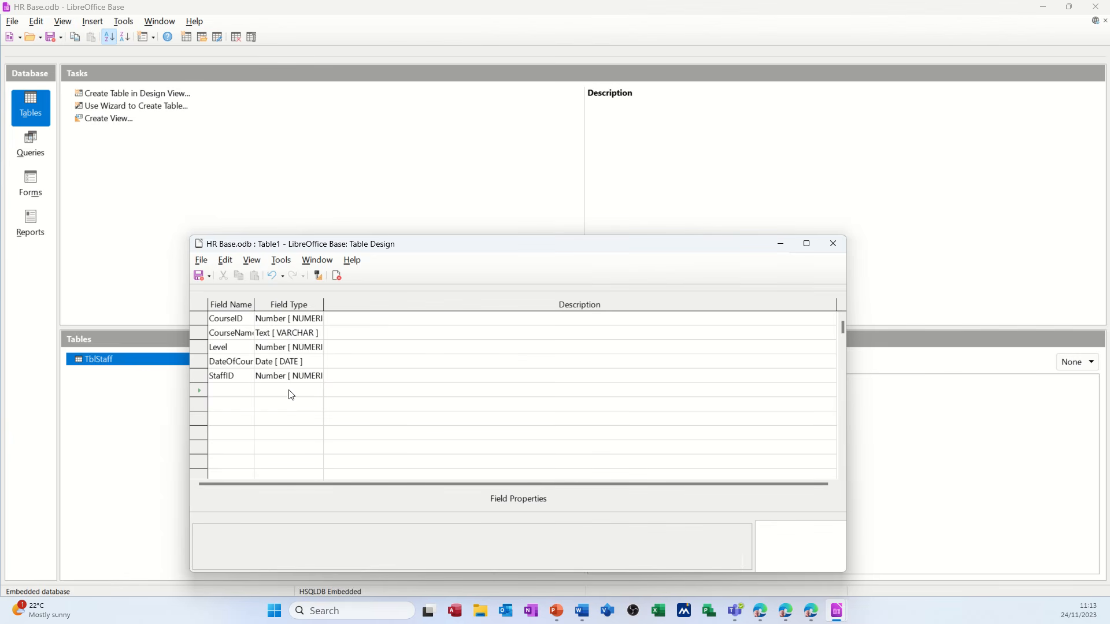
right_click(197, 318)
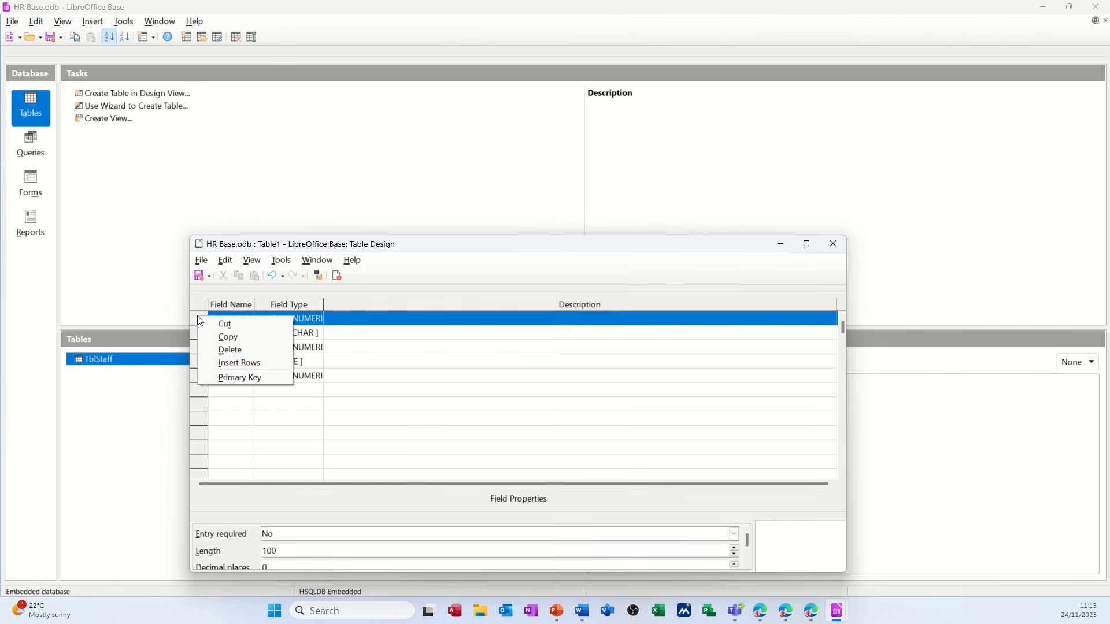
left_click(219, 377)
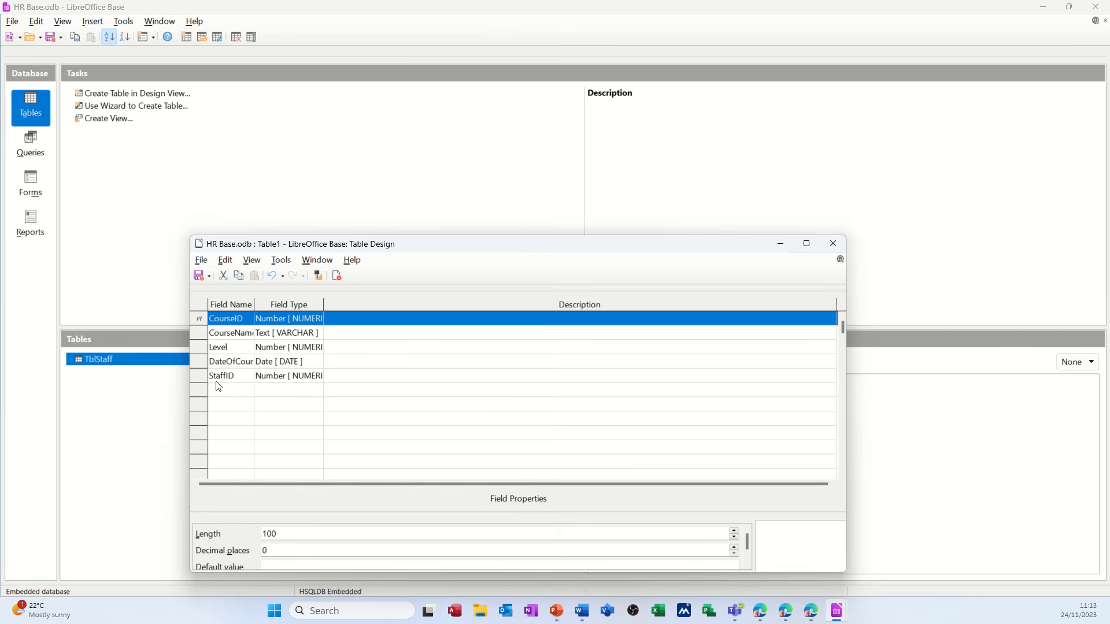
- Save the table as TblCourses, close the design, and select TblCourses
left_click(199, 276)
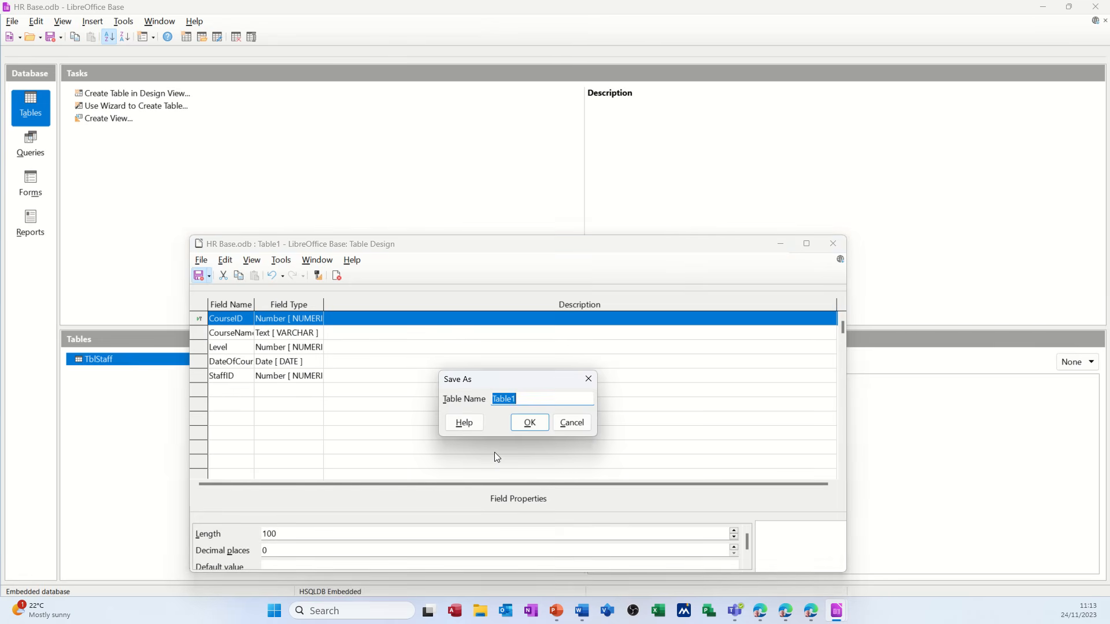
type("TblCourses")
left_click(536, 426)
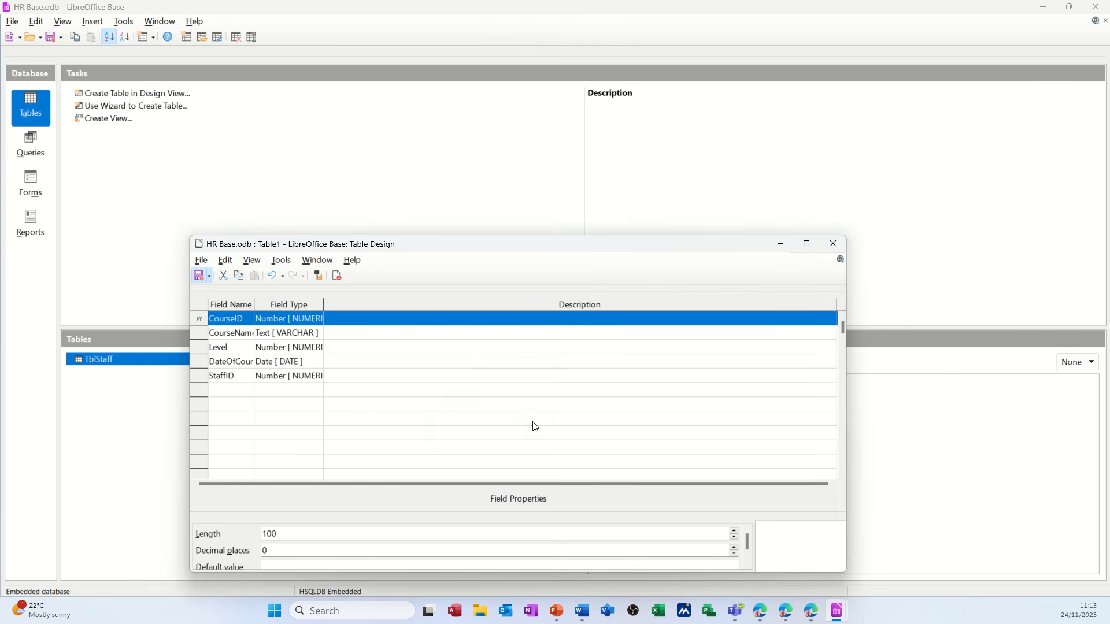
left_click(833, 244)
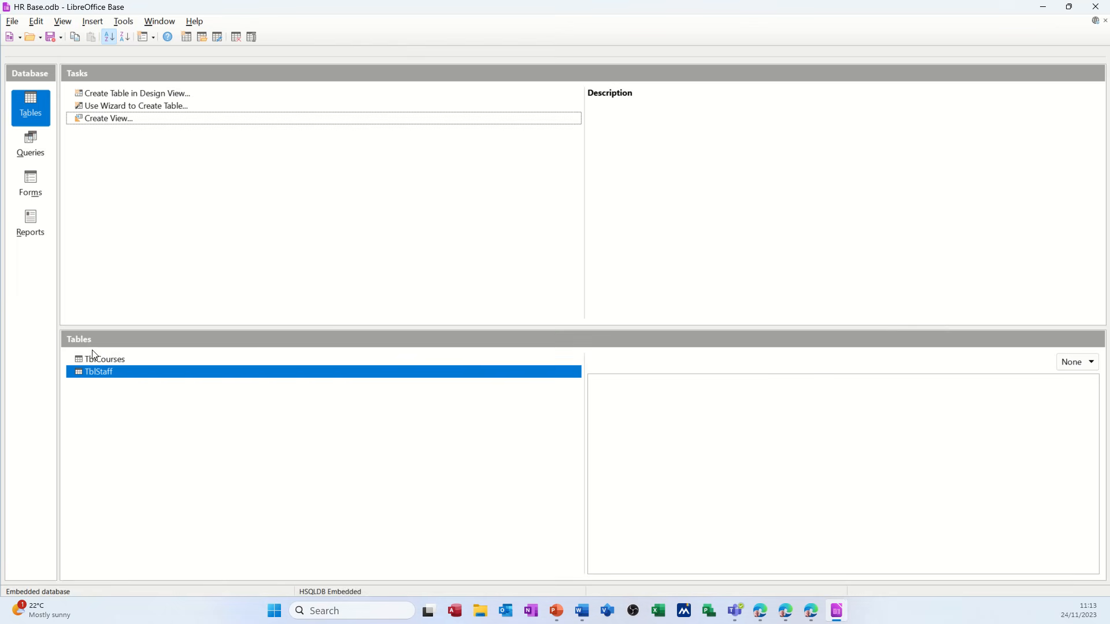
left_click(126, 360)
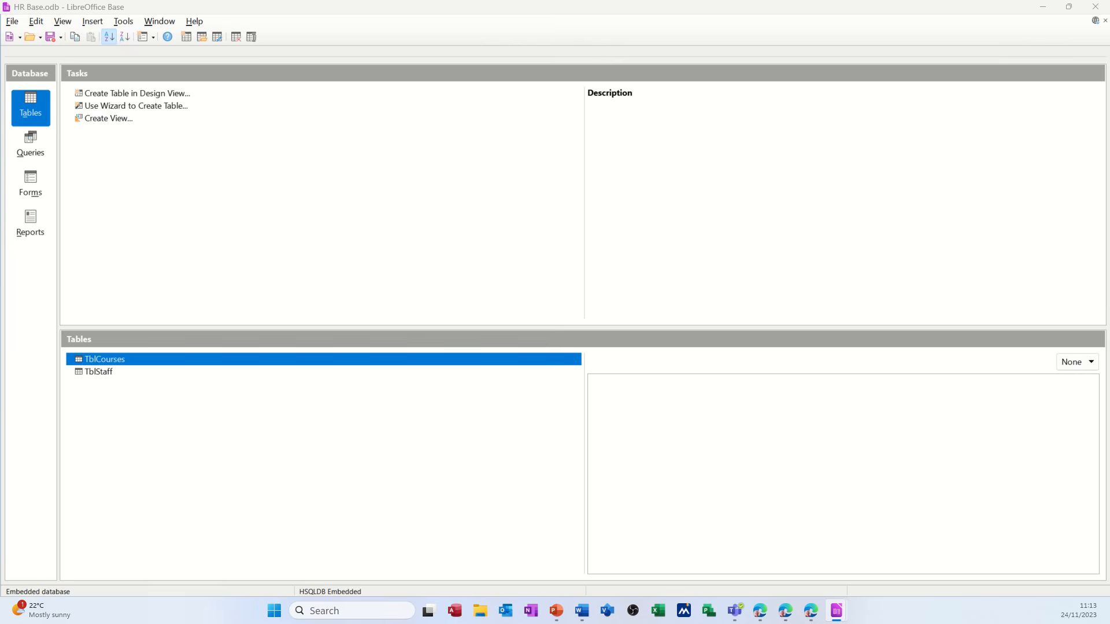
- Open TblCourses and enter course 1, Excel, dated 21/11/23 with StaffID 1
double_click(539, 360)
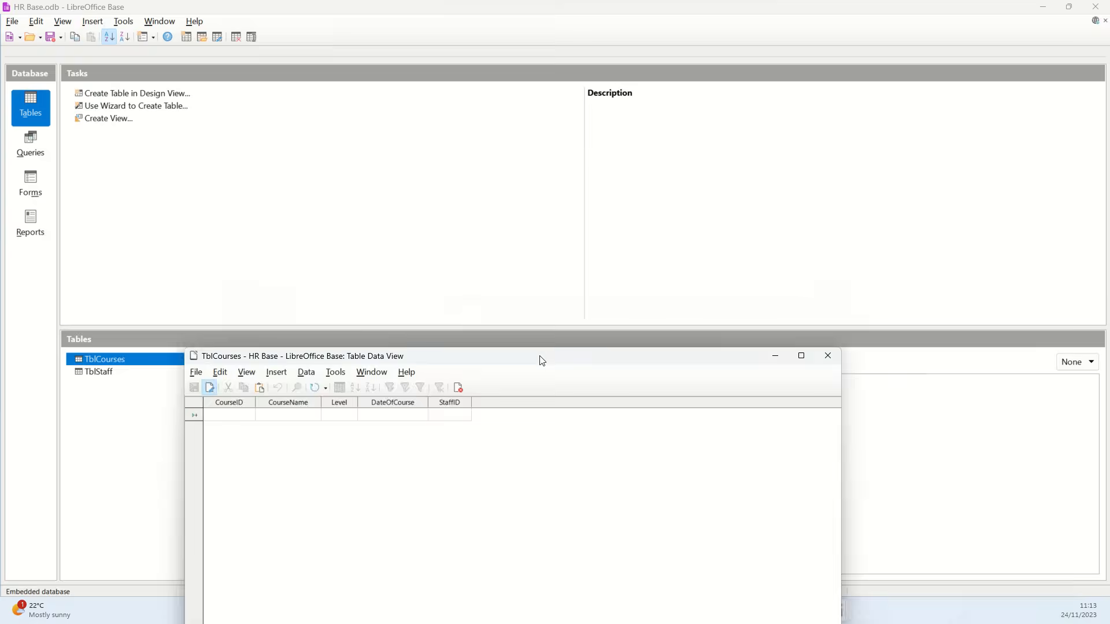
left_click_drag(540, 359, 564, 181)
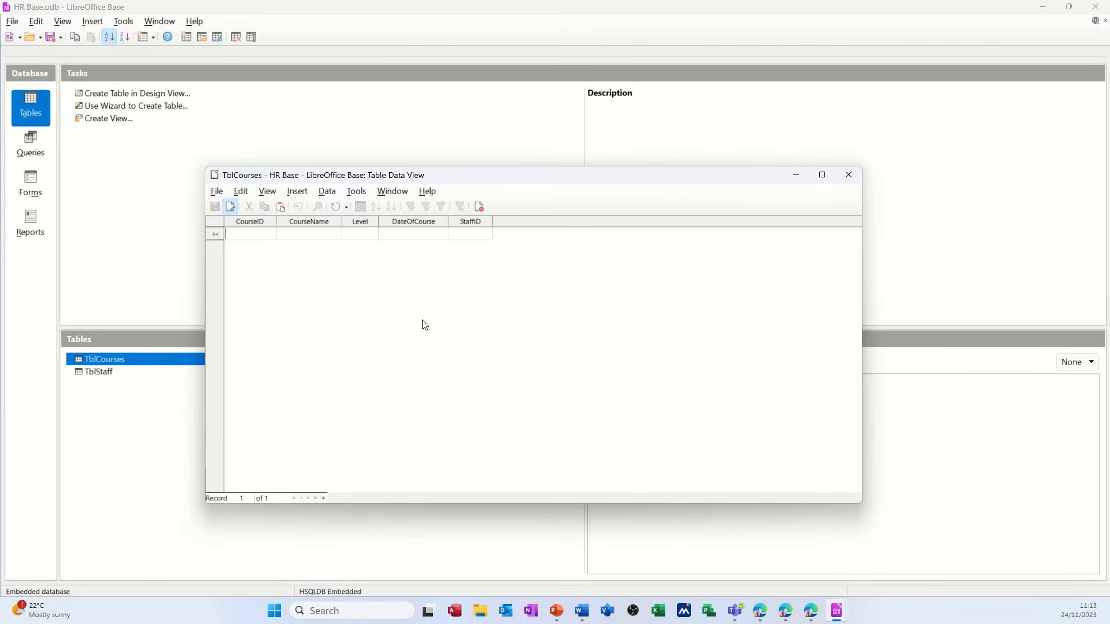
type("1")
key("Tab")
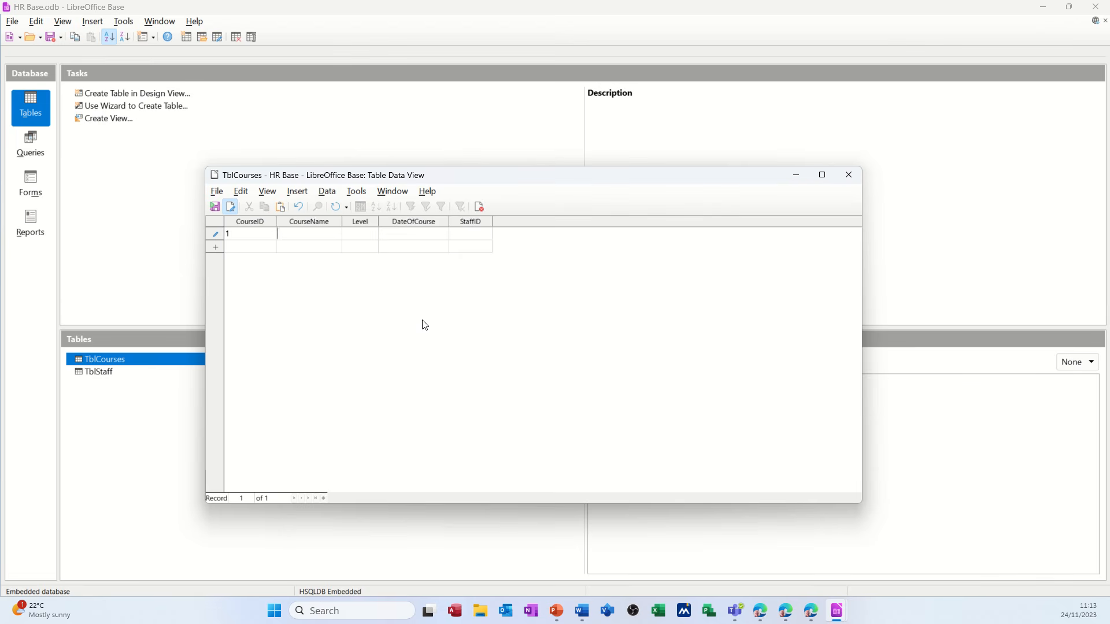
type("Excel")
key("Tab")
type("21")
type("/11/23")
type("1")
left_click(269, 248)
- Enter course 2, Access, with its date and a value of 3
type("2")
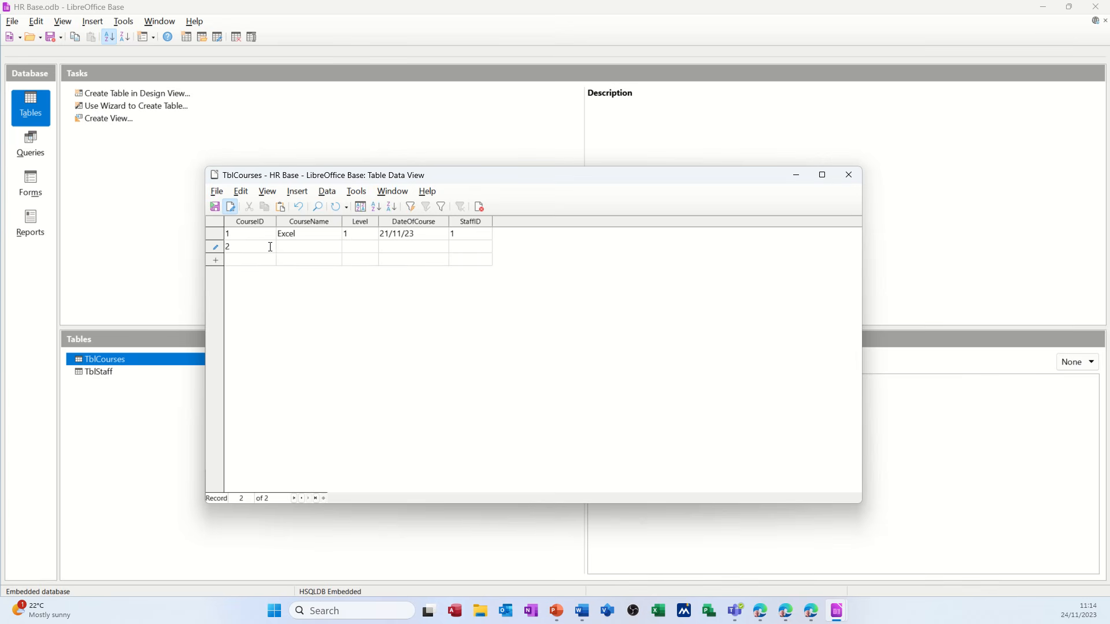
left_click(293, 247)
type("Access")
key("Tab")
type("201/01/232")
left_click(238, 259)
type("3")
- Enter course 3, Word, level 1, dated 21/08/2023 with StaffID 1, then close the table
key("Tab")
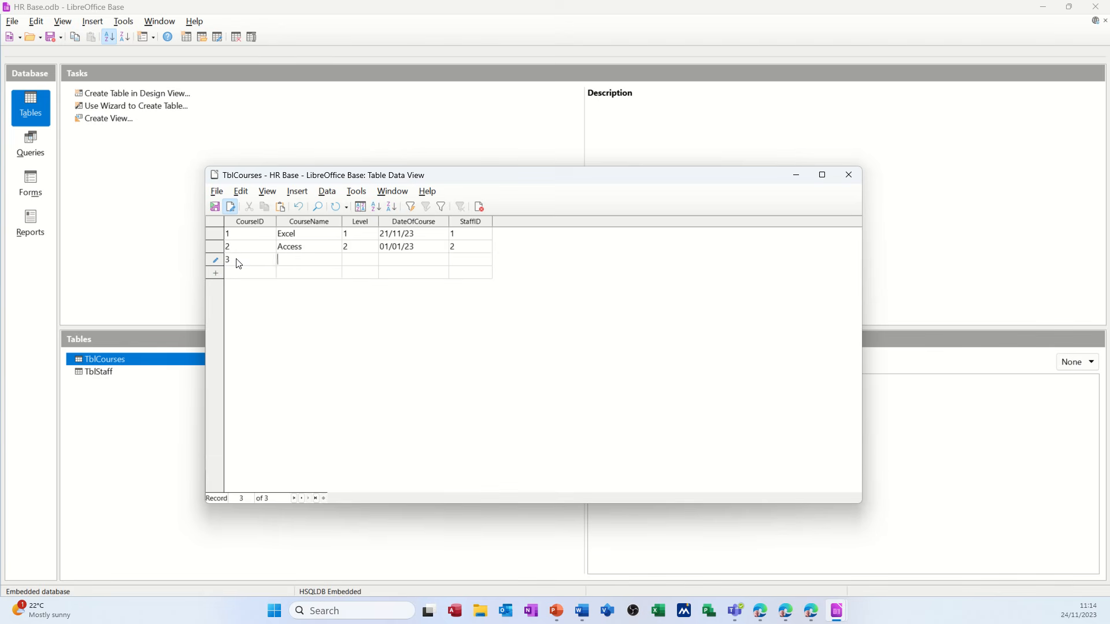
type("Word")
key("Tab")
type("1")
key("Tab")
type("21/08/2023")
left_click(470, 261)
type("1")
left_click(469, 274)
left_click(849, 176)
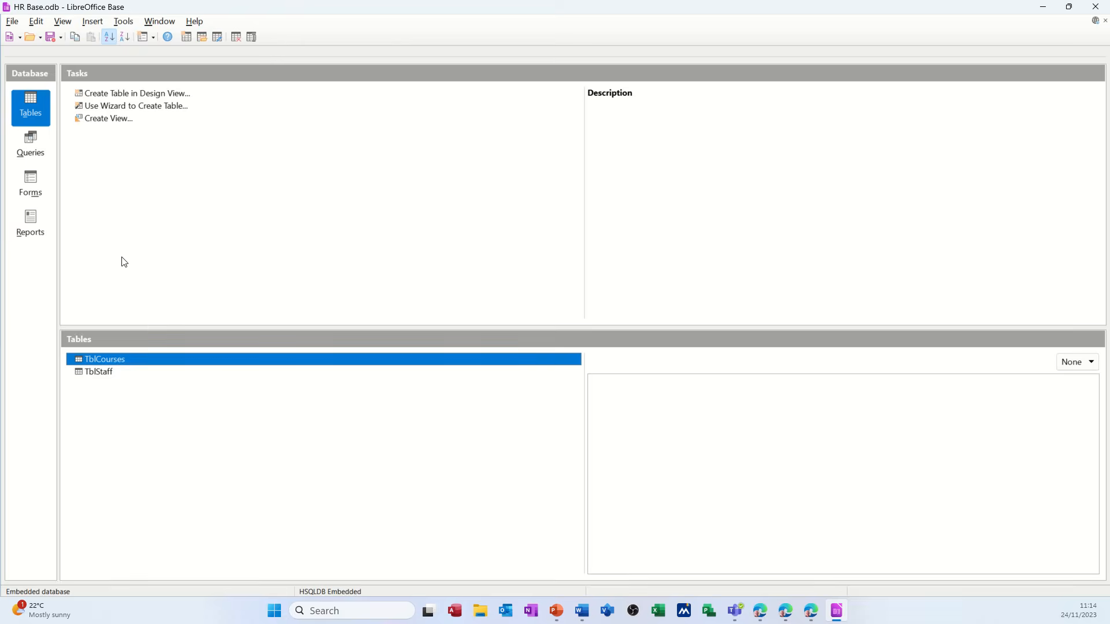
- Open Tools > Relationships and add TblStaff and TblCourses to the Relation Design window
left_click(129, 25)
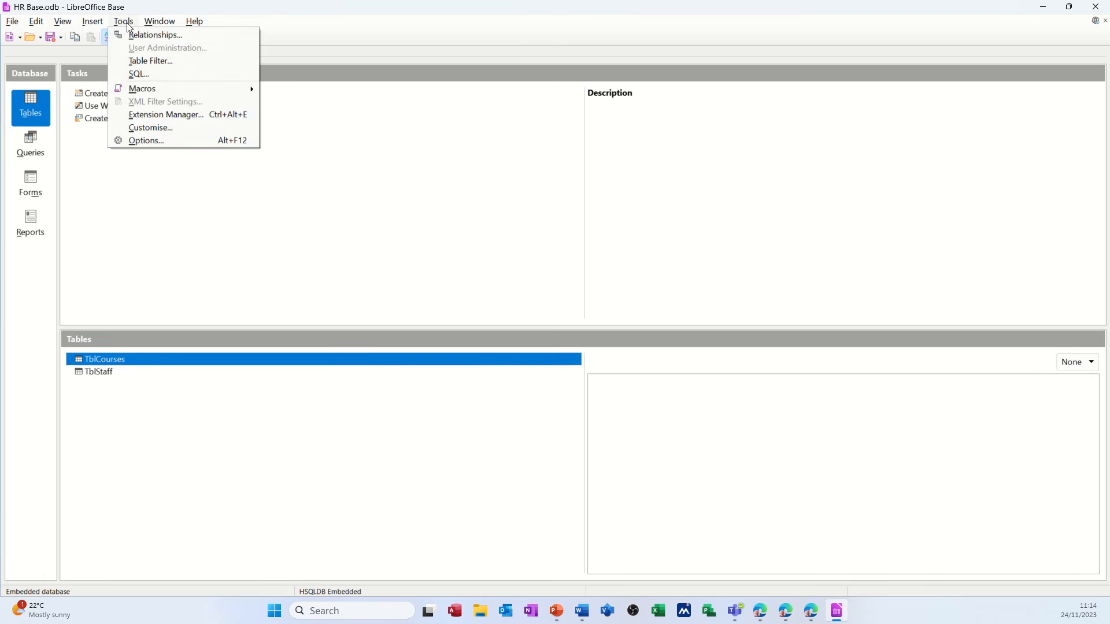
left_click(140, 36)
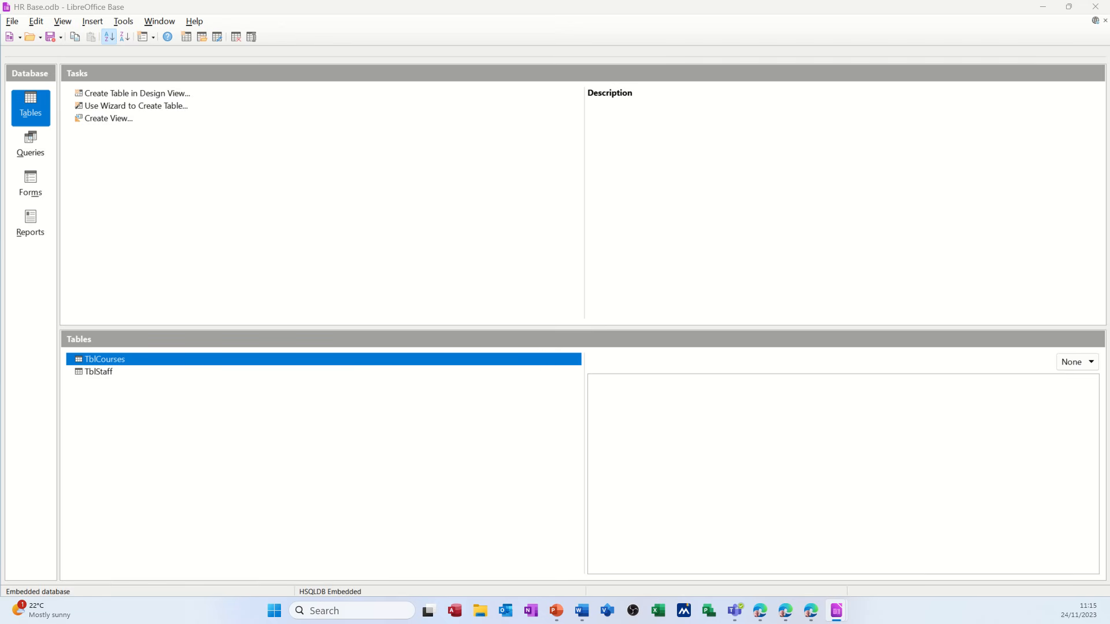
left_click_drag(659, 580, 542, 130)
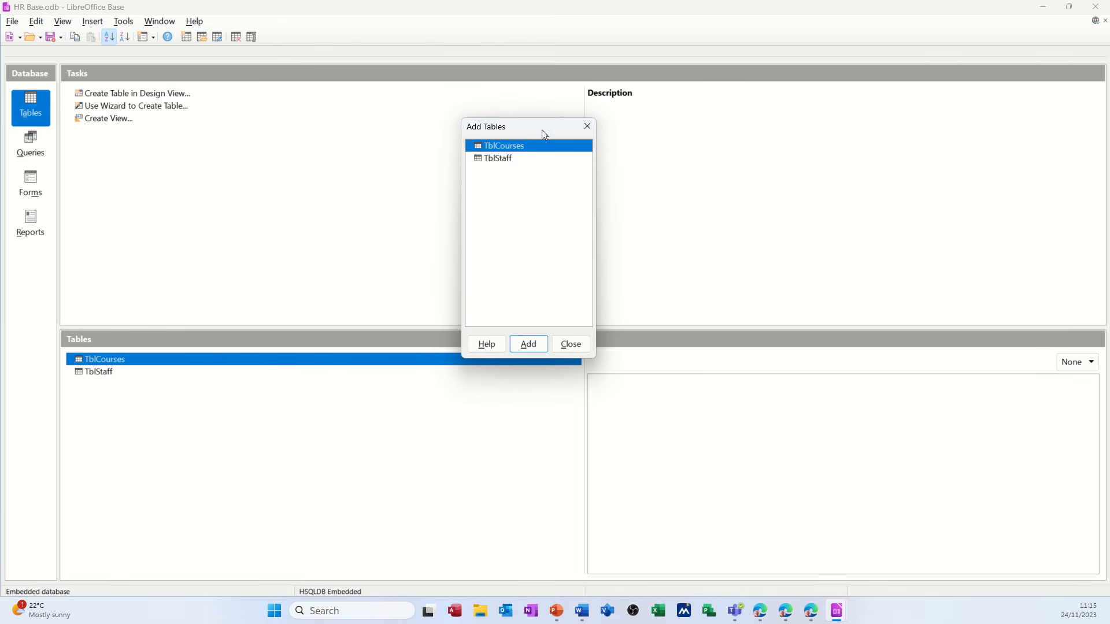
left_click(500, 159)
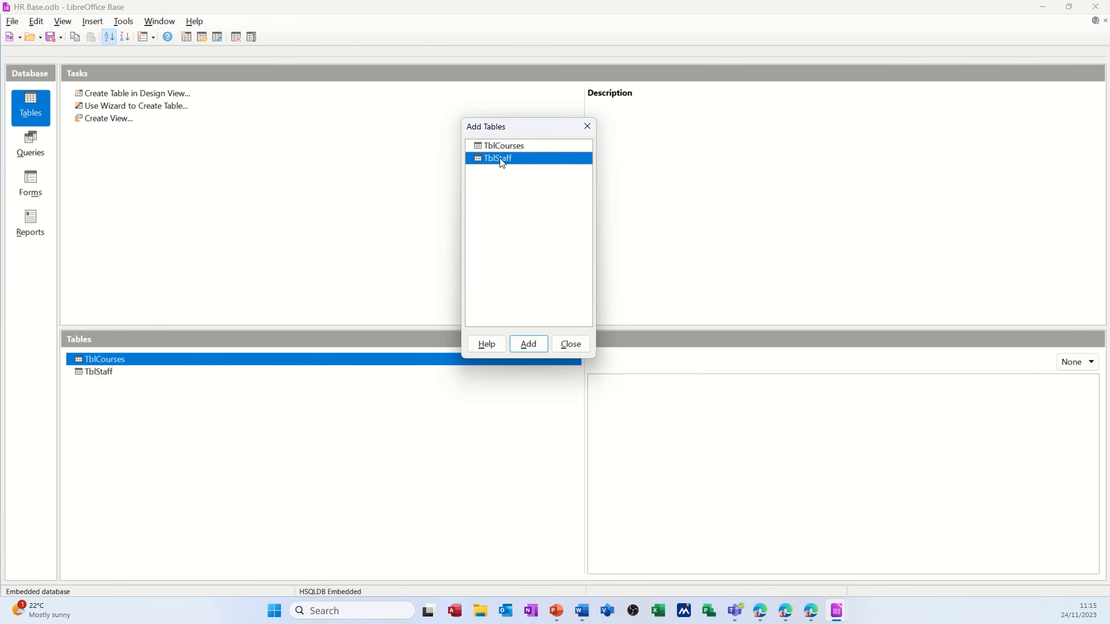
left_click(567, 344)
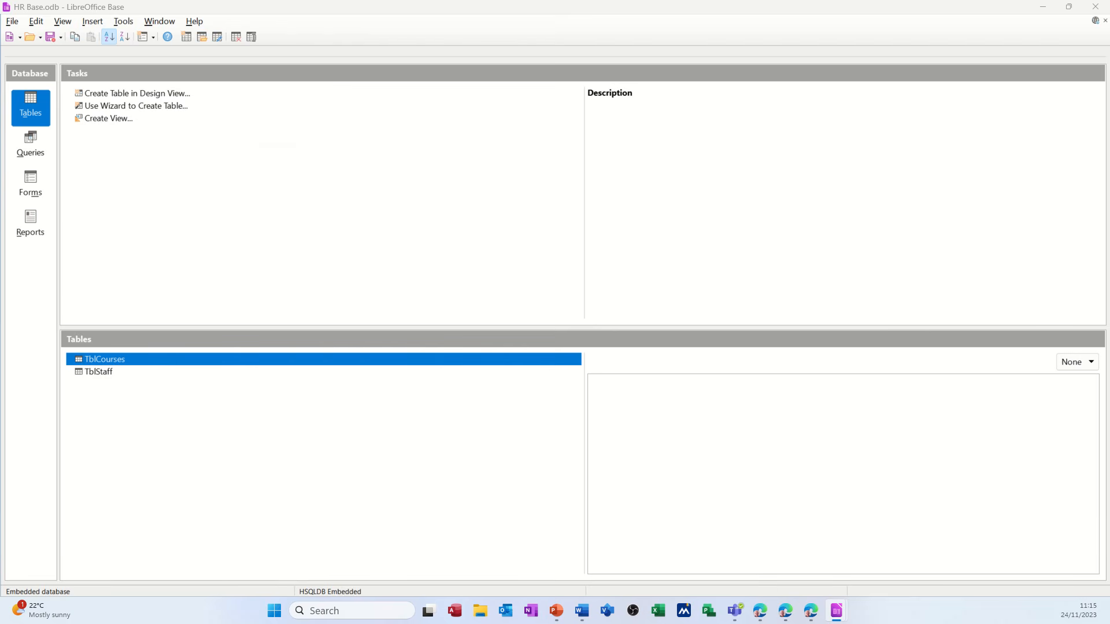
left_click_drag(725, 623, 690, 175)
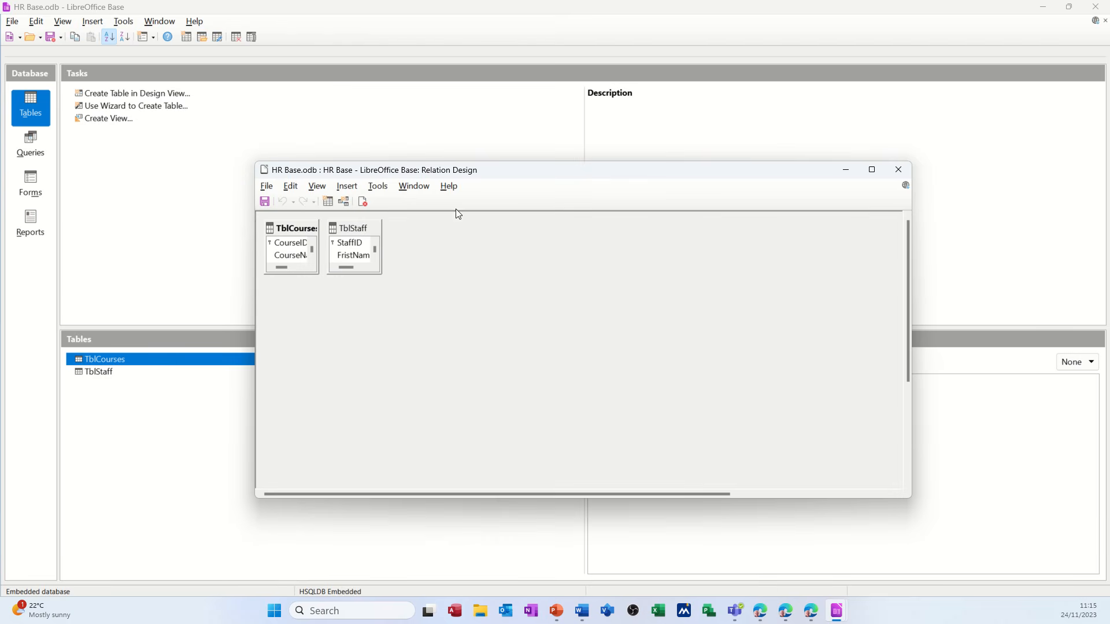
- Move TblStaff beside TblCourses and enlarge both table boxes to show all fields
left_click_drag(349, 227, 471, 246)
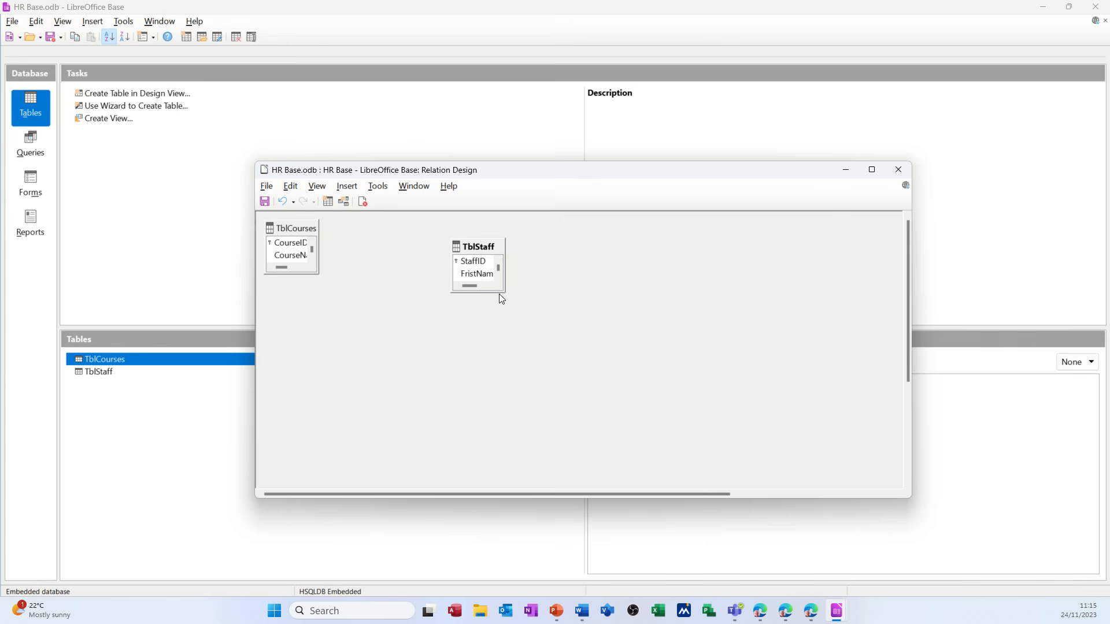
left_click_drag(503, 295, 552, 359)
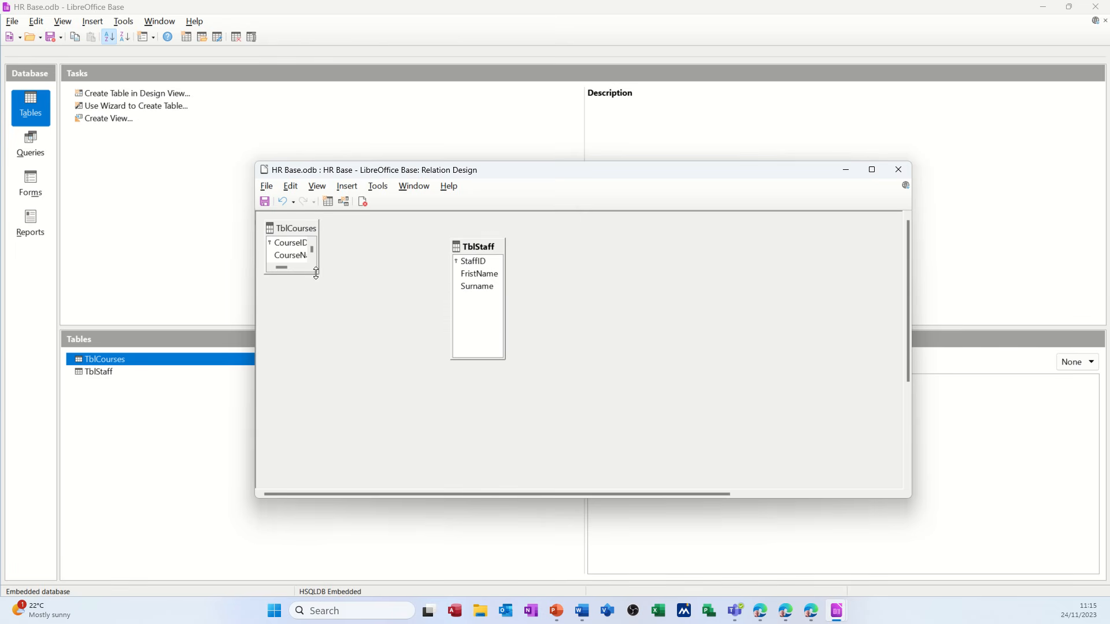
left_click_drag(316, 273, 392, 377)
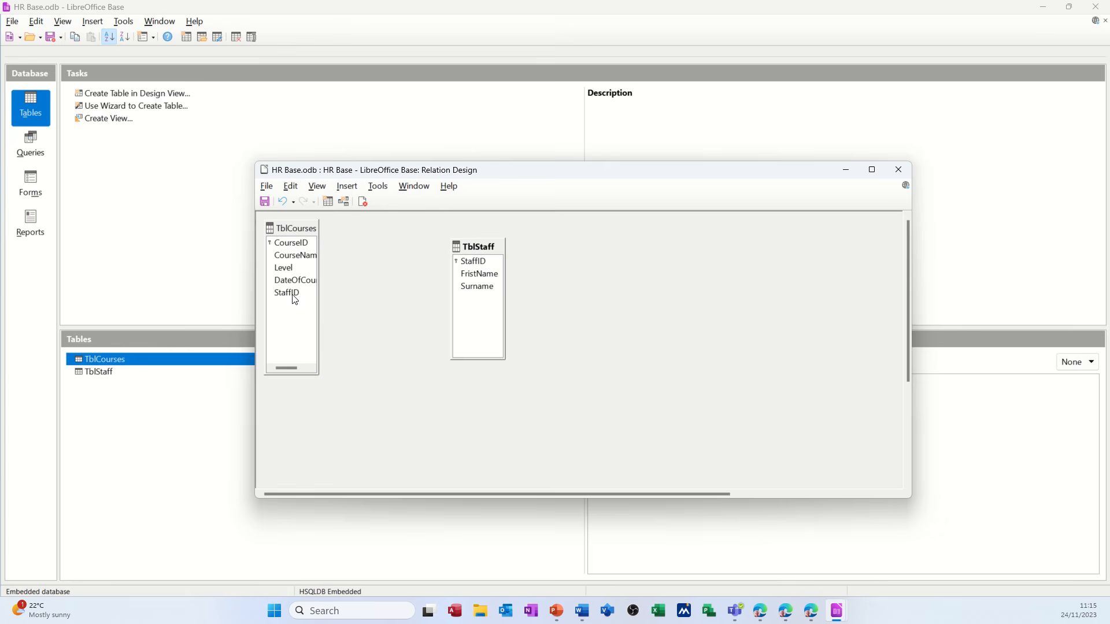
- Link TblStaff's StaffID to TblCourses' StaffID, save the relationship, and close the layout
left_click(476, 263)
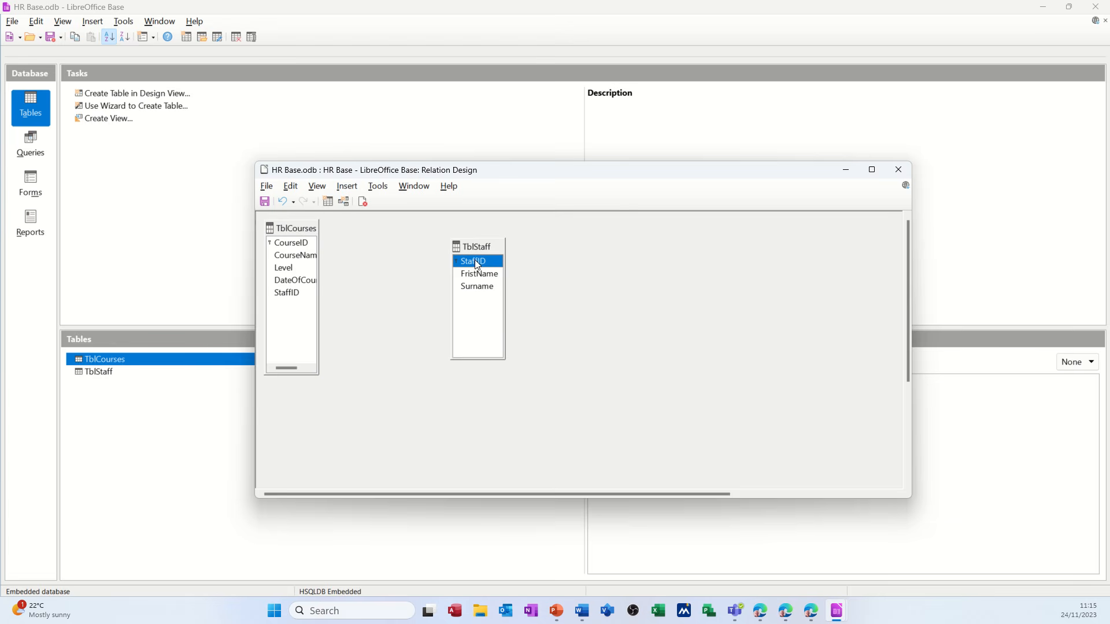
left_click_drag(473, 265, 299, 291)
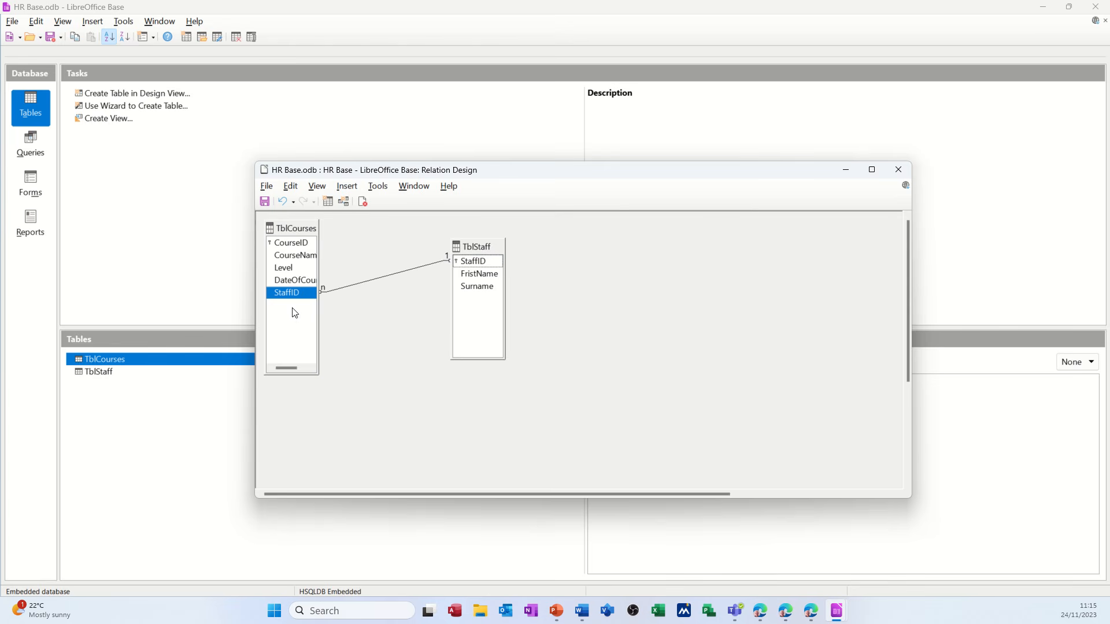
left_click(271, 205)
left_click(898, 169)
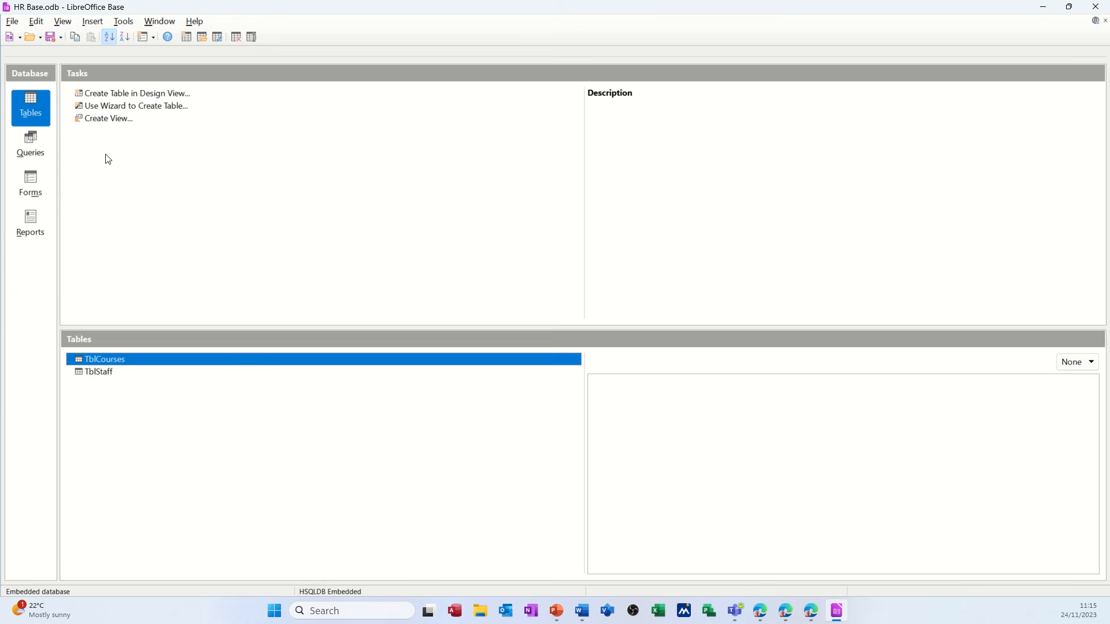
- Start a new query in Design View, maximised, with TblCourses and TblStaff added
left_click(31, 141)
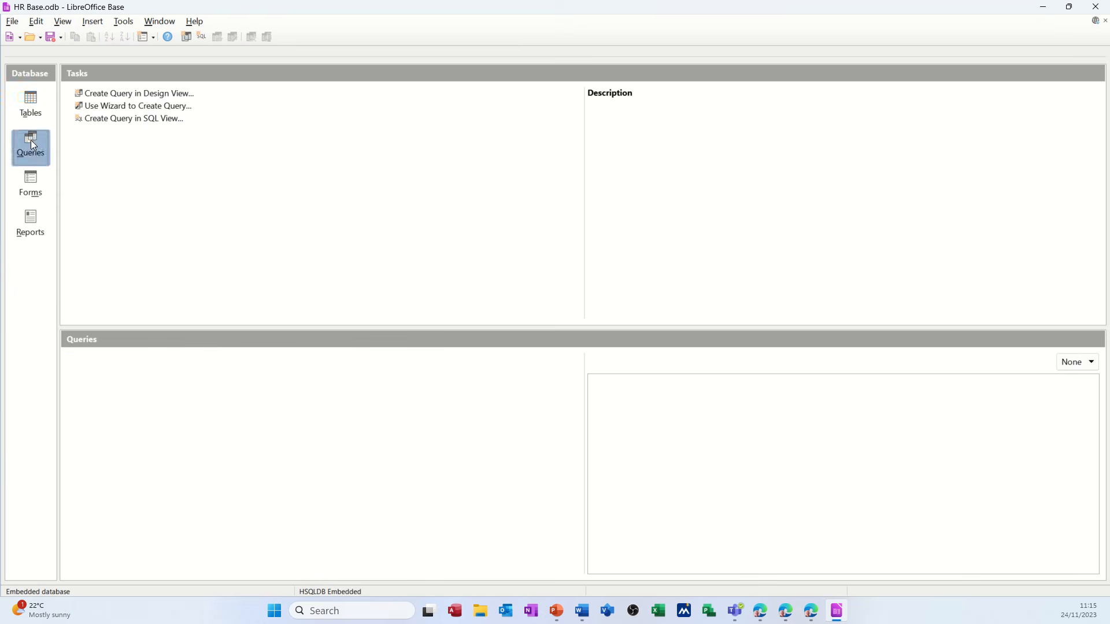
left_click(127, 94)
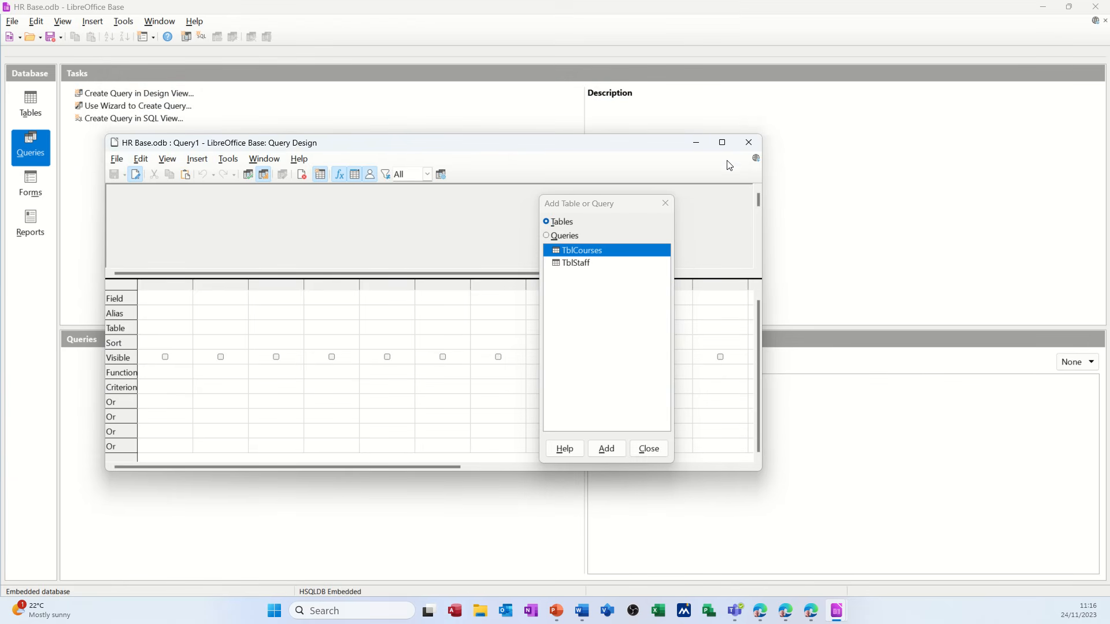
left_click(722, 143)
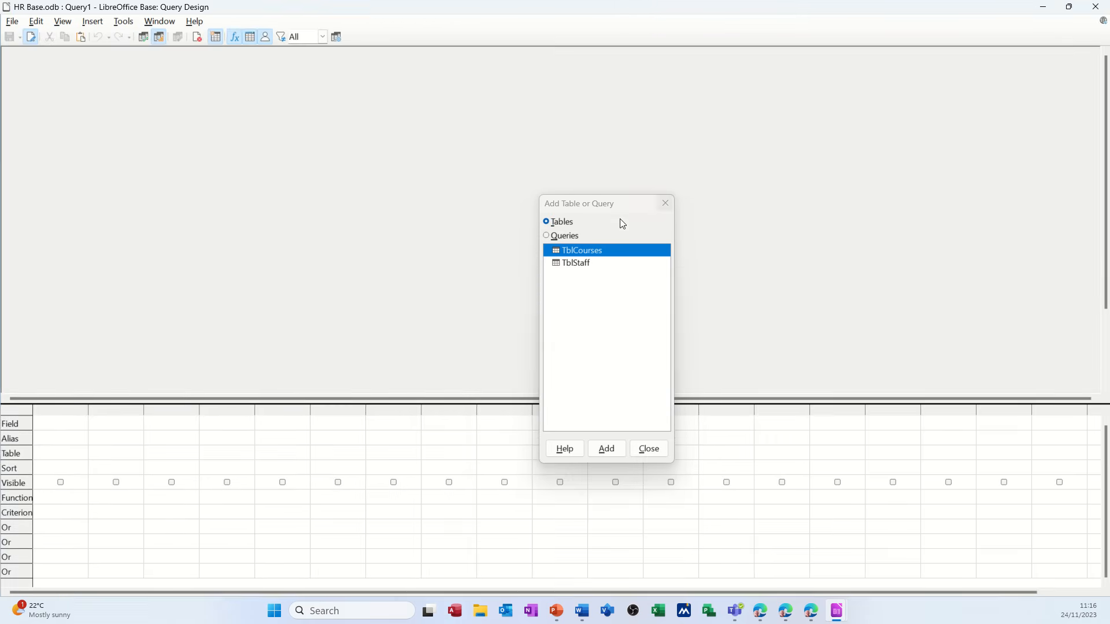
double_click(584, 250)
double_click(585, 264)
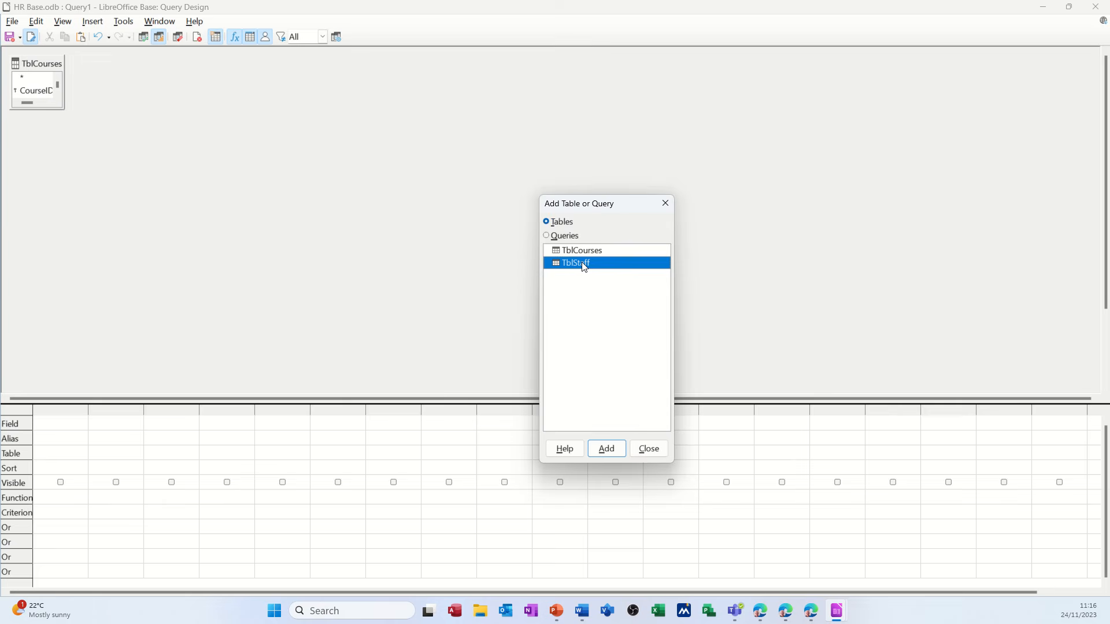
left_click(649, 450)
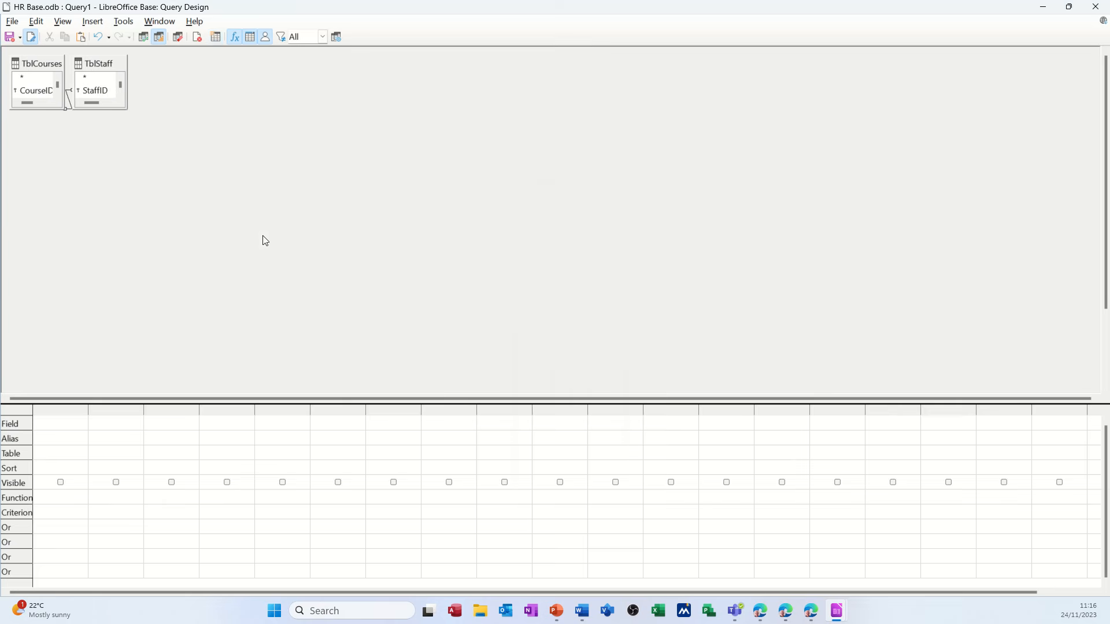
- Rearrange the TblStaff and TblCourses boxes and enlarge both so every field shows
left_click_drag(99, 65, 287, 132)
left_click_drag(46, 64, 145, 107)
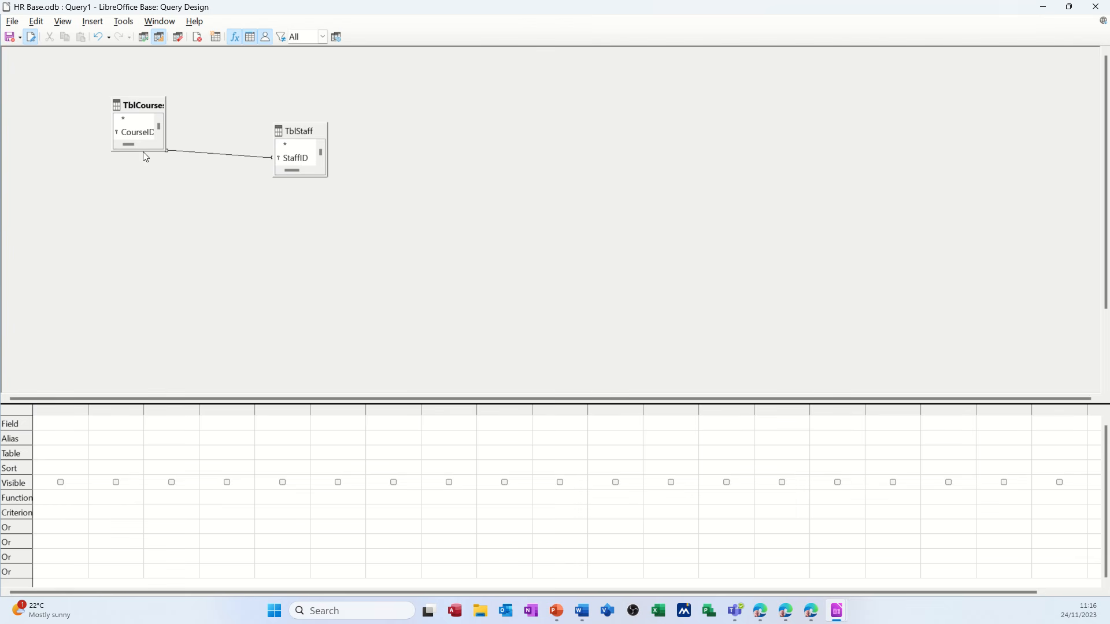
left_click_drag(144, 151, 142, 209)
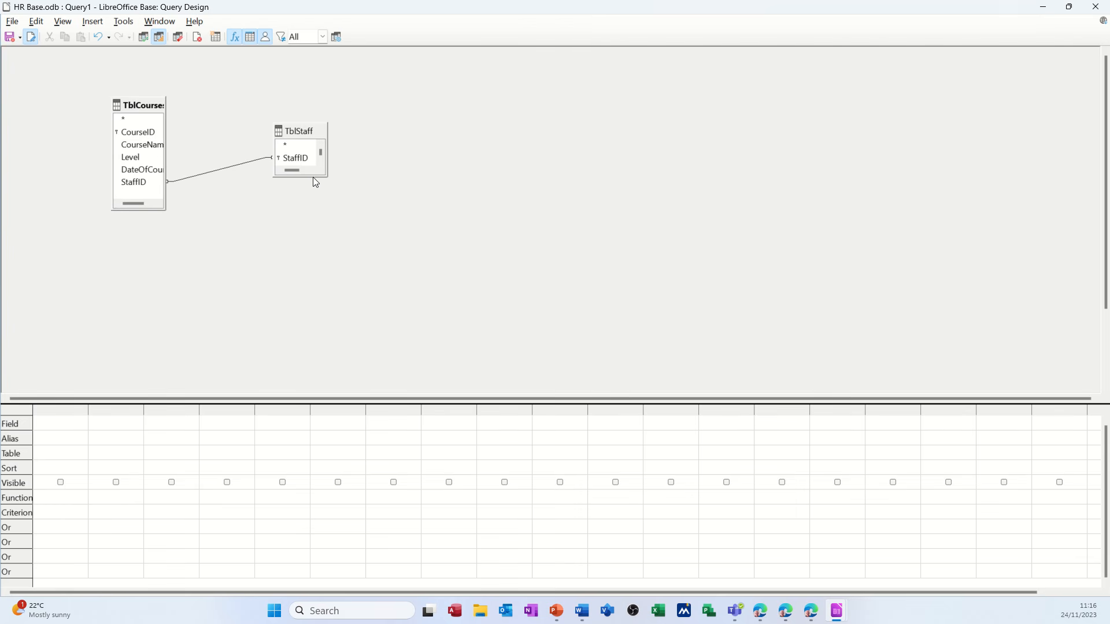
left_click_drag(314, 177, 335, 247)
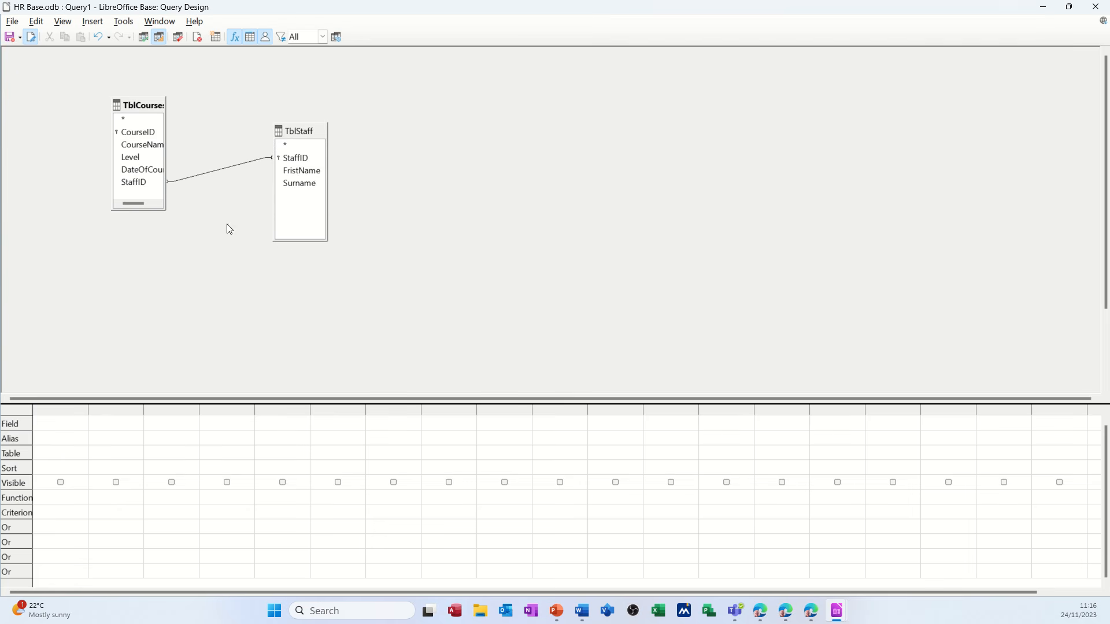
- Add FristName, Surname, CourseName, Level and DateOfCourse columns, then run the query showing 3 records
left_click(312, 173)
double_click(312, 174)
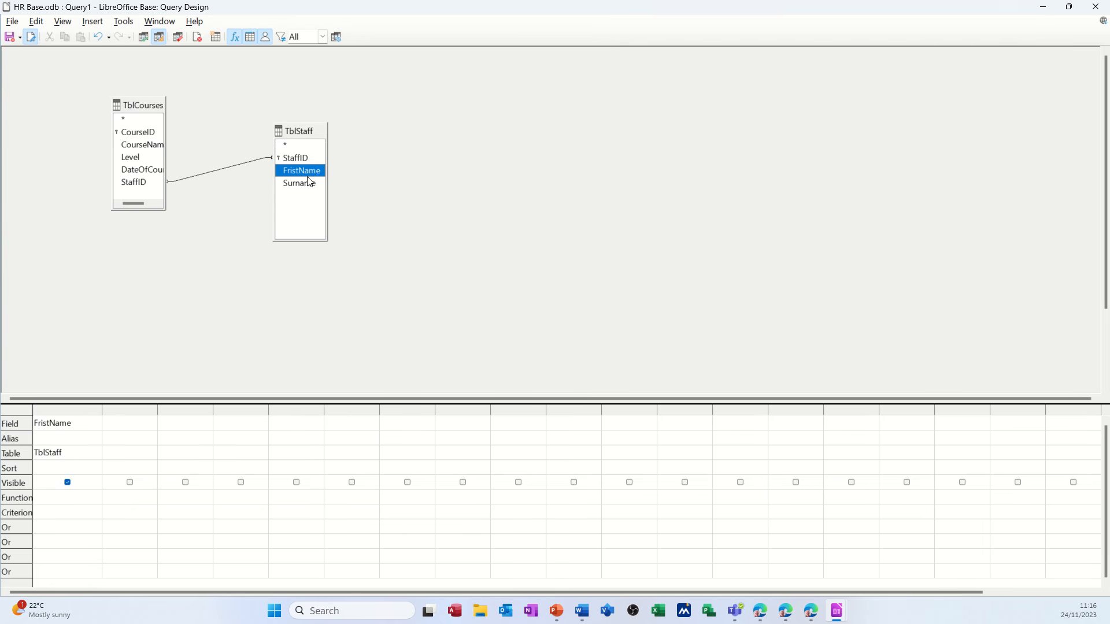
double_click(310, 185)
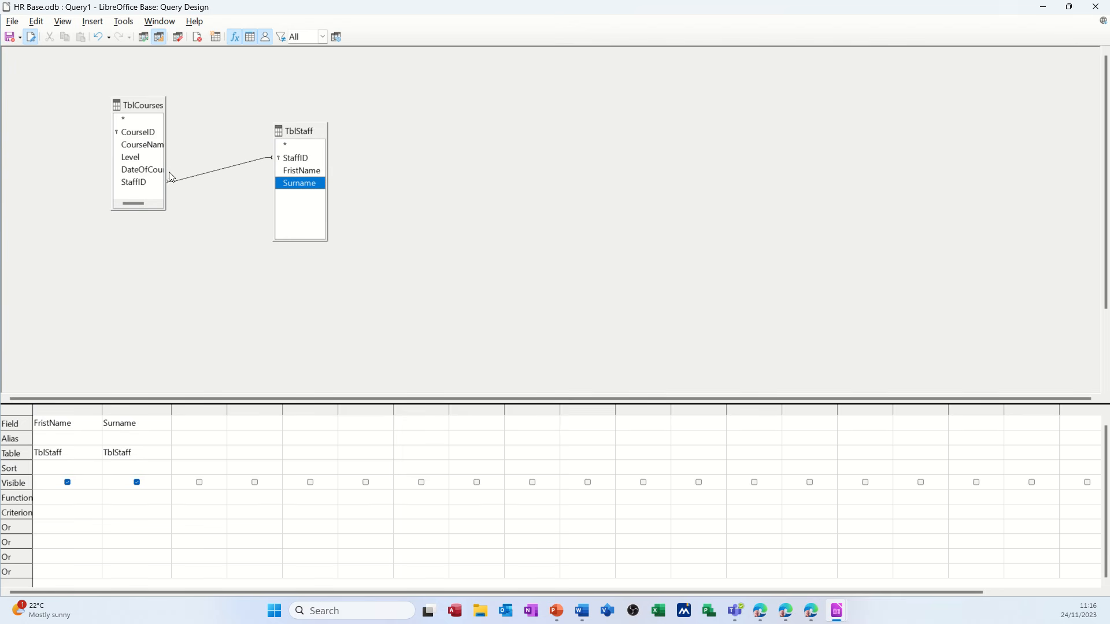
double_click(141, 145)
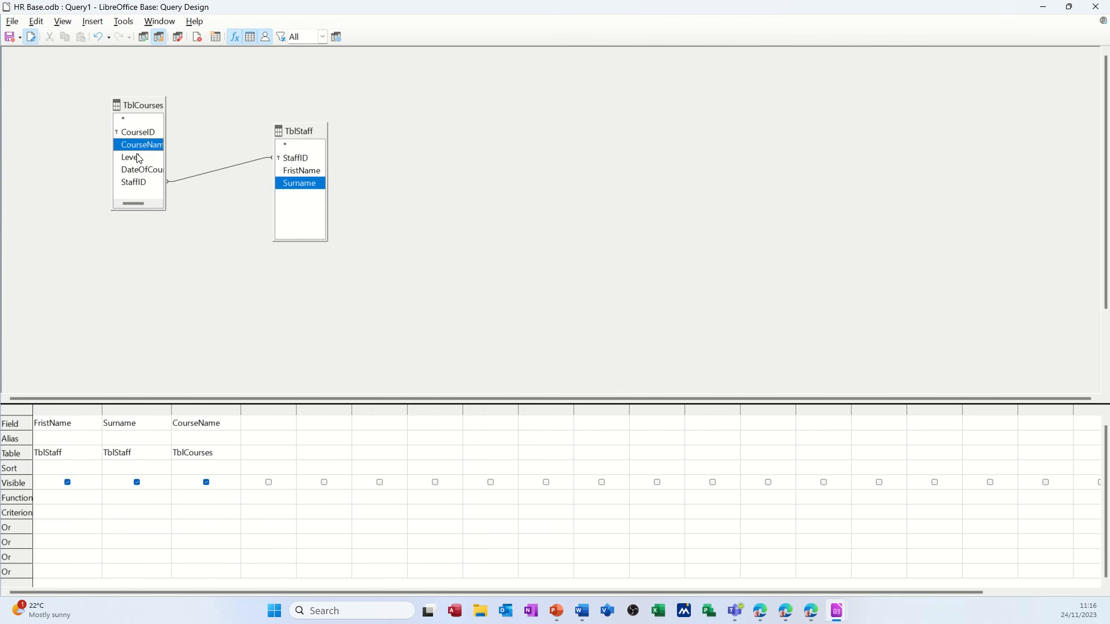
left_click(139, 160)
double_click(138, 159)
double_click(148, 171)
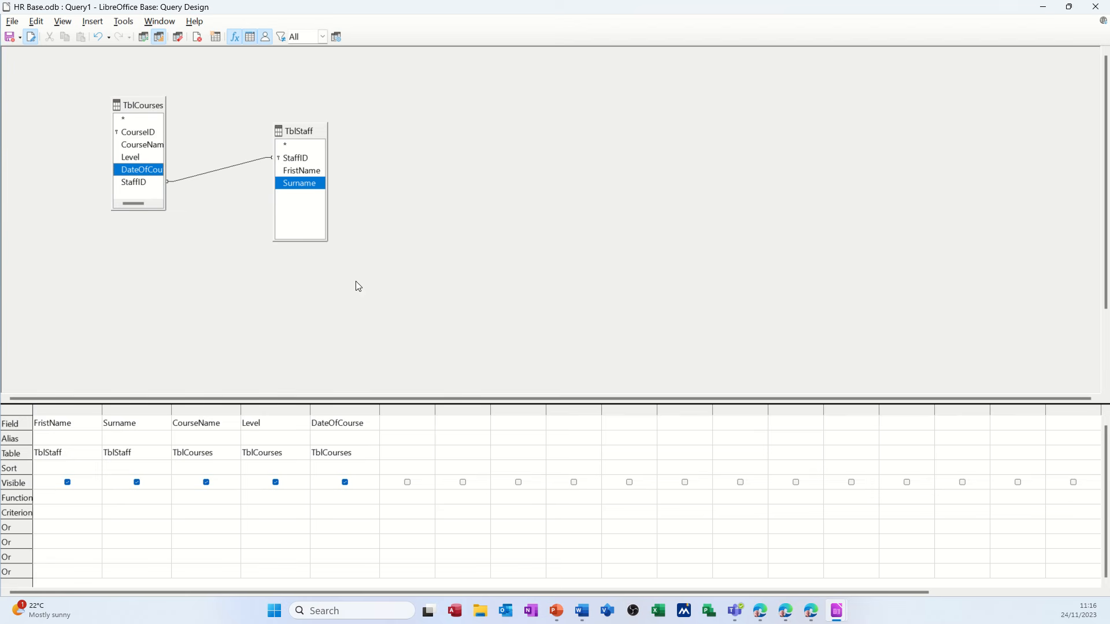
left_click(143, 38)
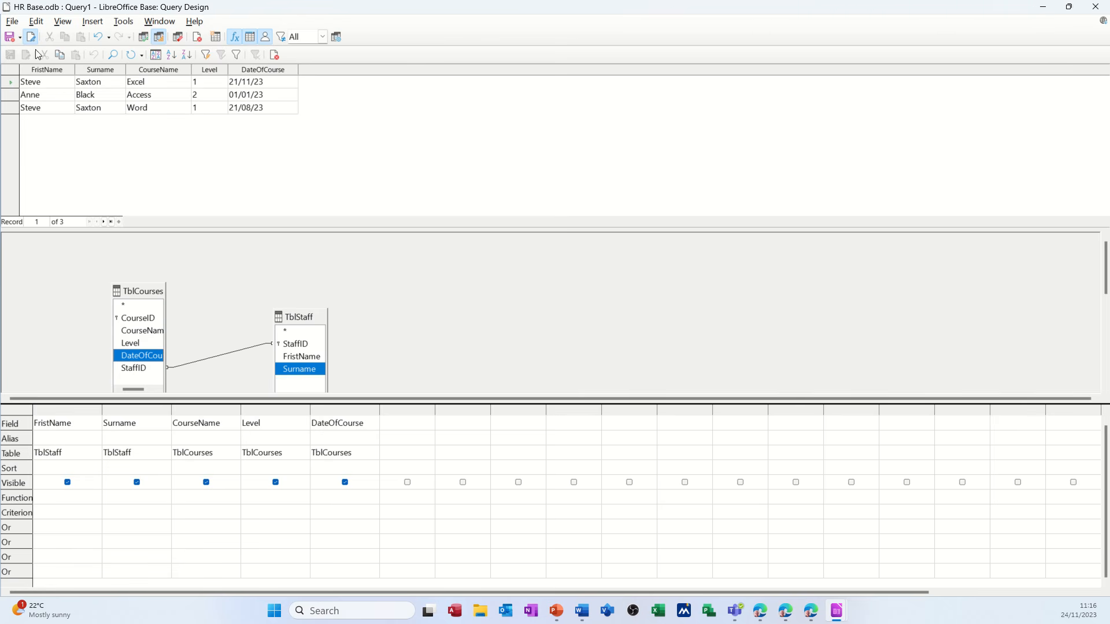
- Save the query under the name QryStaffCourses, replacing the default Query1
left_click(10, 37)
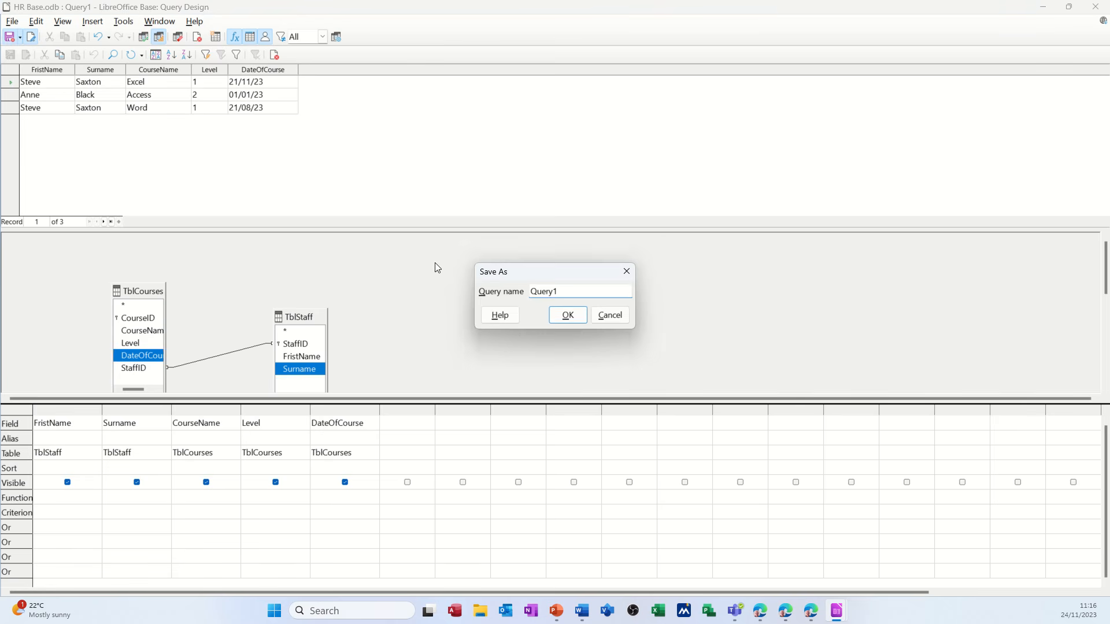
left_click_drag(558, 291, 529, 291)
type("QryStaffCourses")
left_click(566, 315)
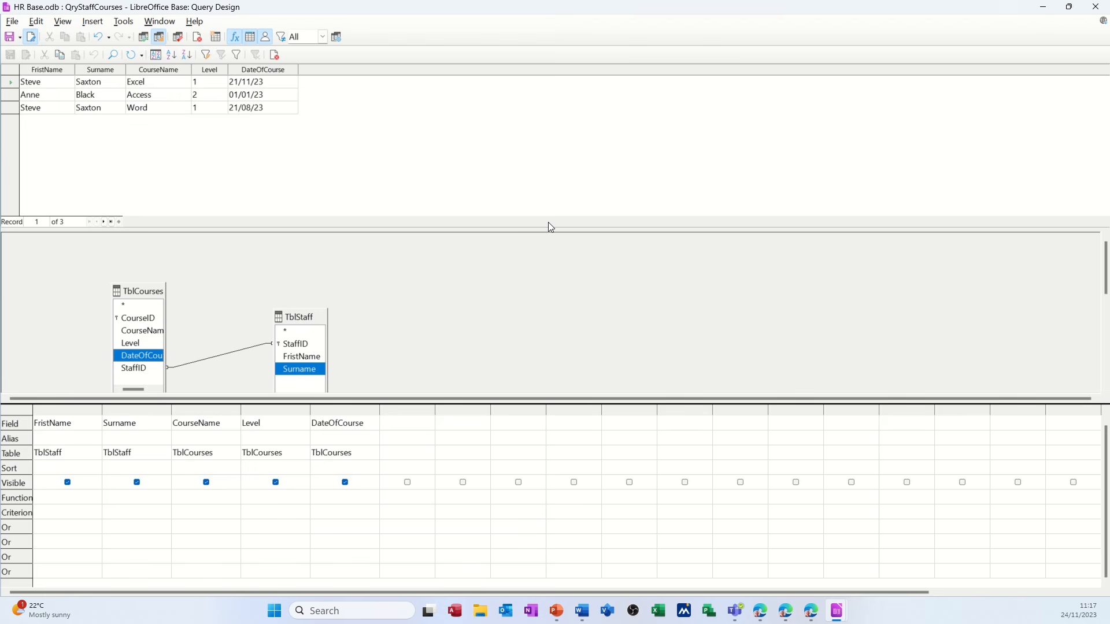
- Close the Query Design window
key("super+shift+s")
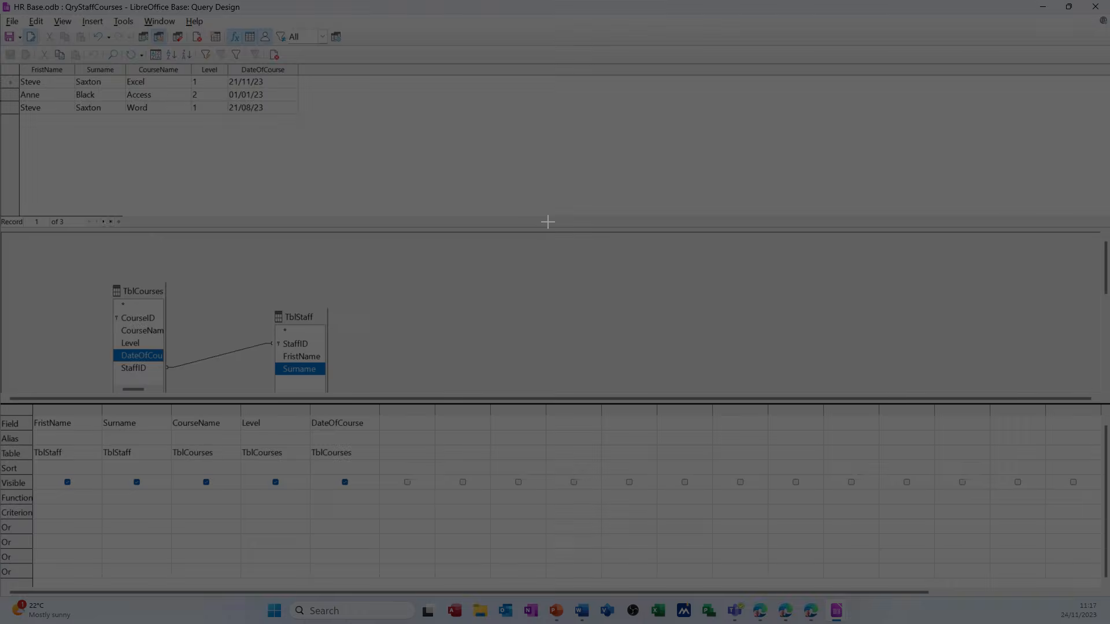
key("Escape")
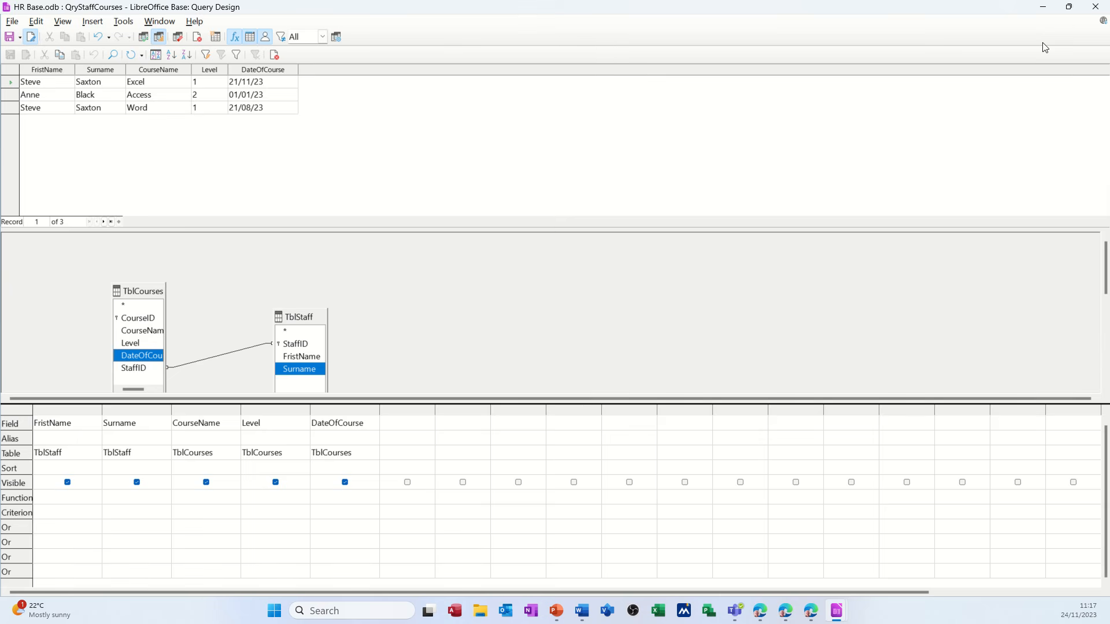
left_click(1094, 7)
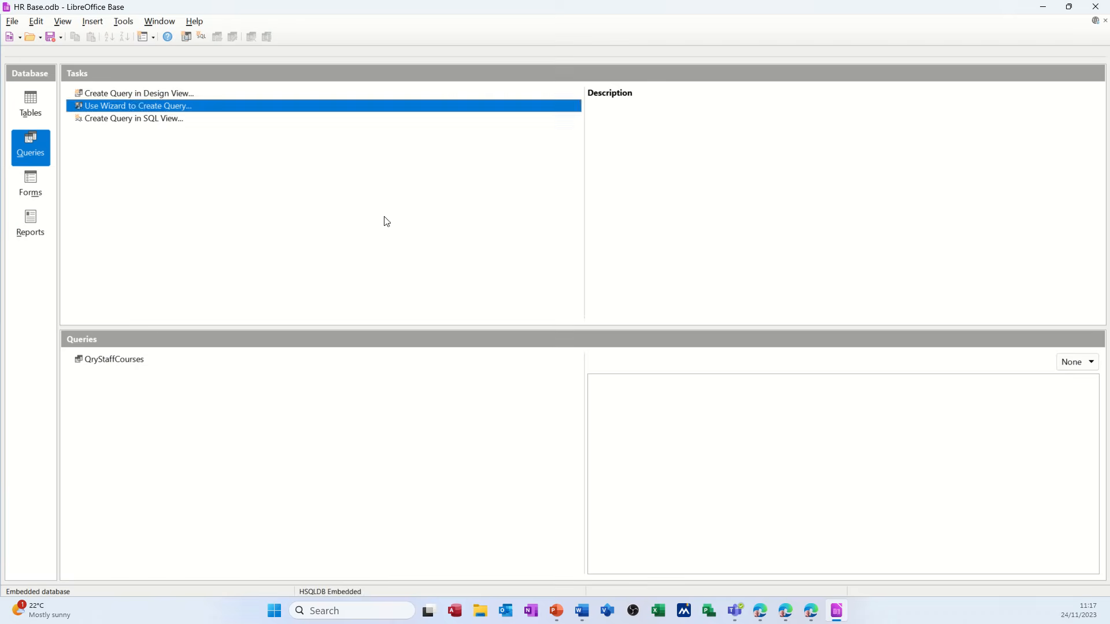
left_click(130, 363)
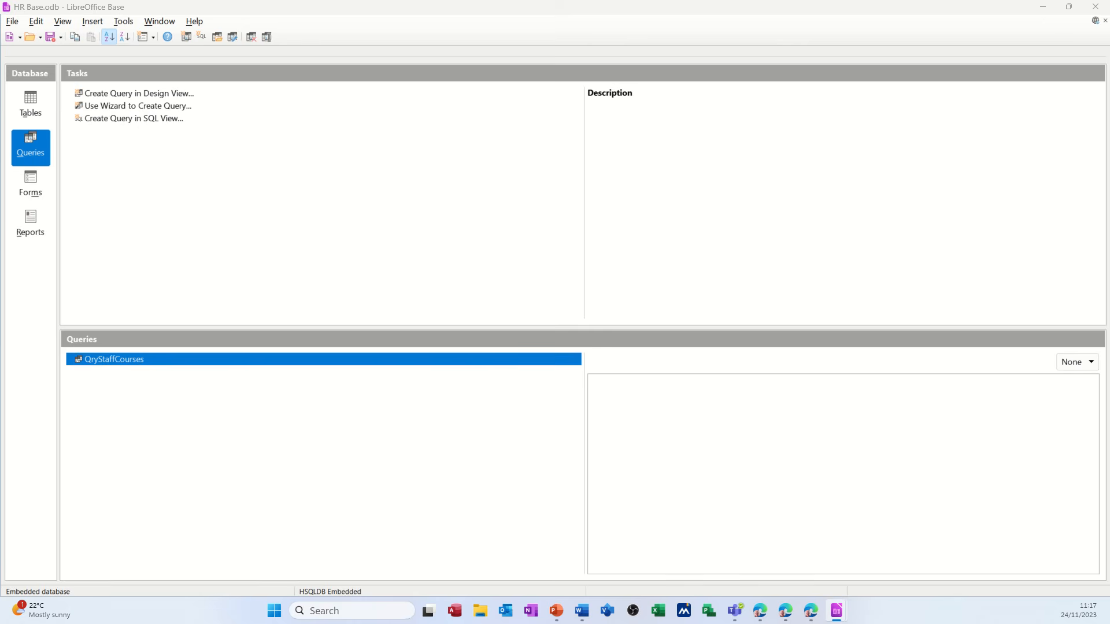
key("Return")
left_click_drag(540, 552, 596, 264)
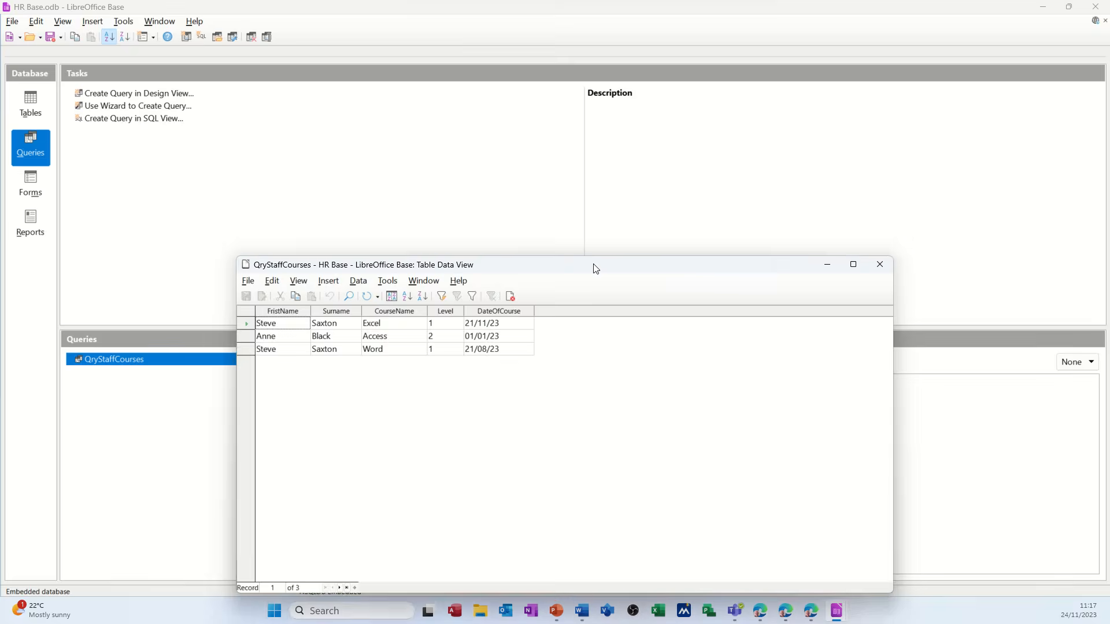
left_click(879, 267)
left_click(36, 104)
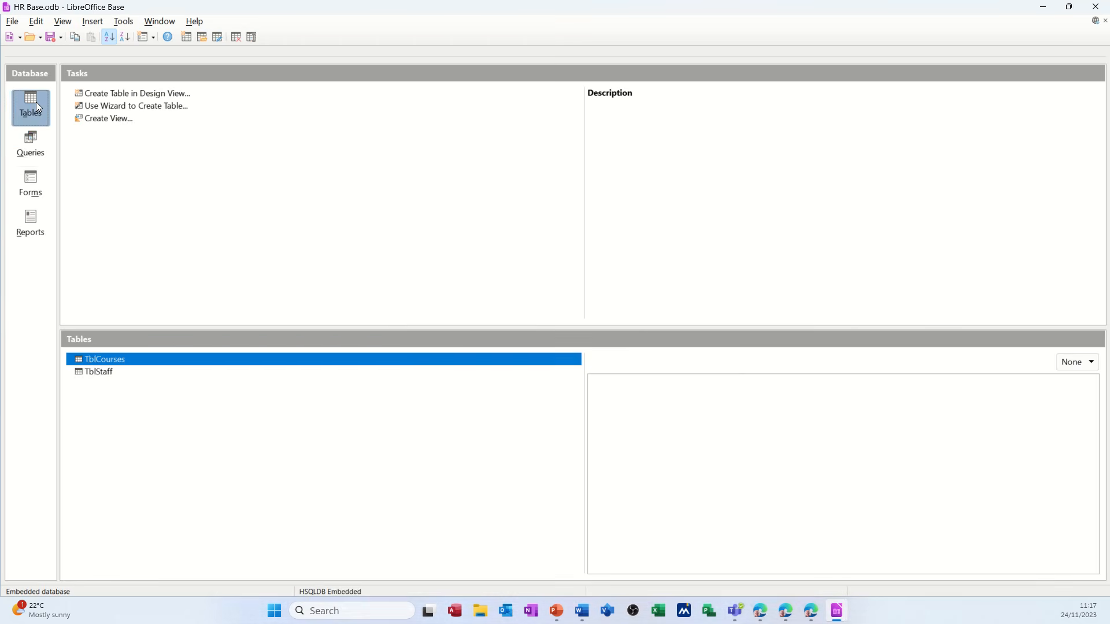
left_click(98, 372)
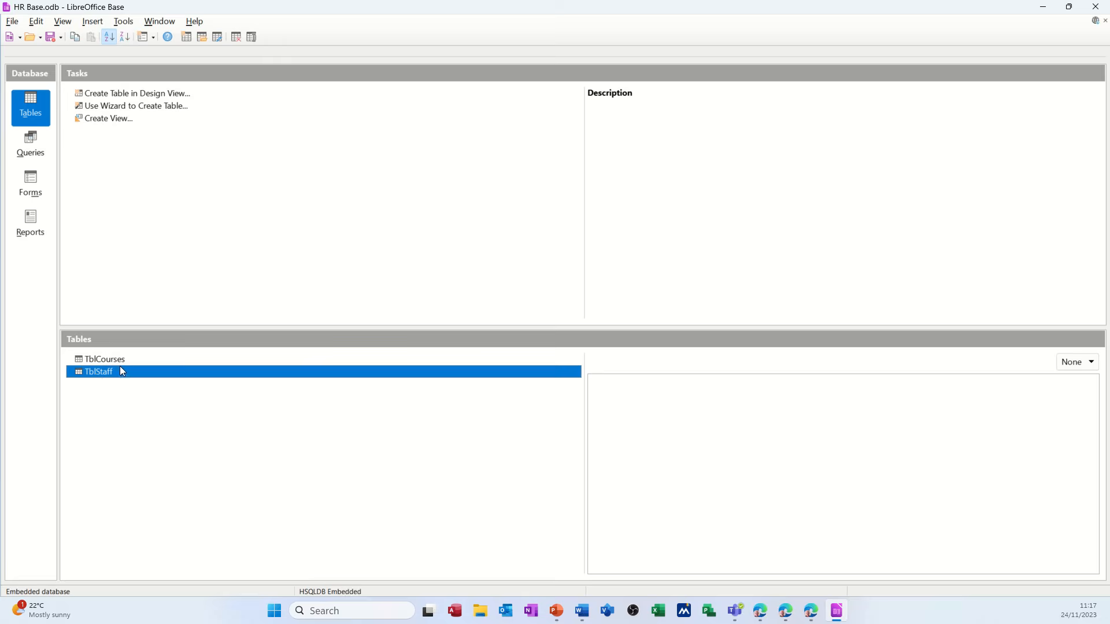
left_click(123, 361)
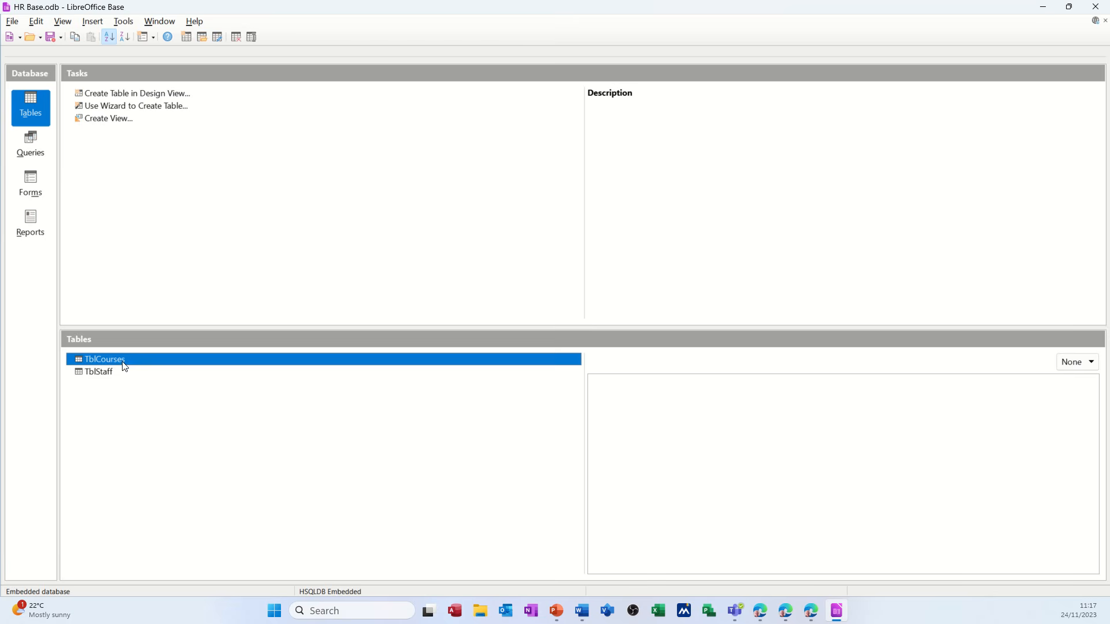
left_click(29, 140)
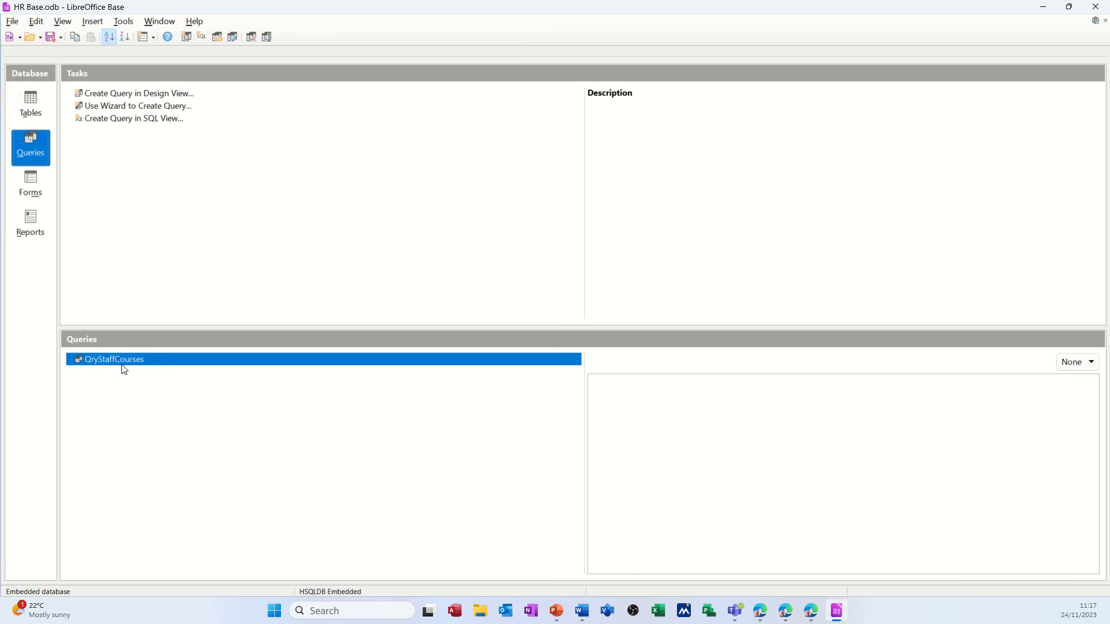